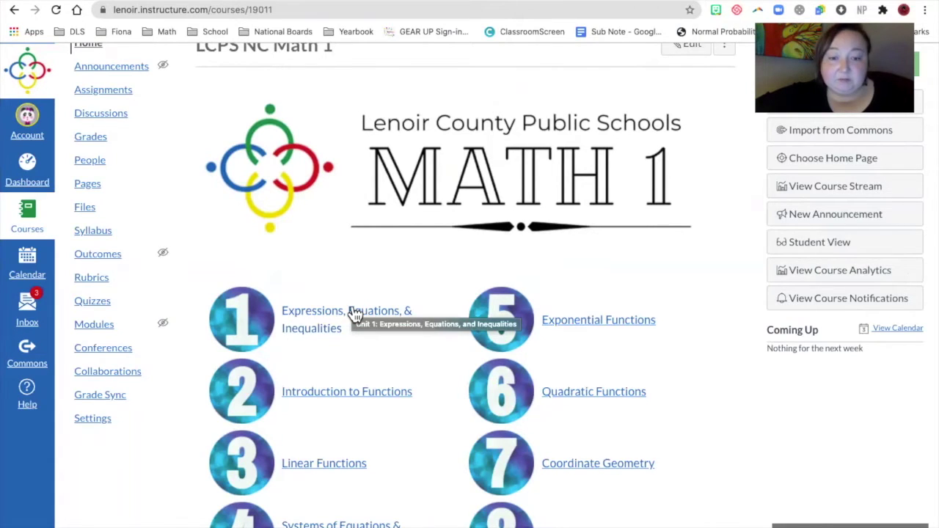
Open Unit 1 and capture a screenshot of the EMI Variables and Expressions notes from the title through Exercise #1, about 798 x 461
left_click(354, 314)
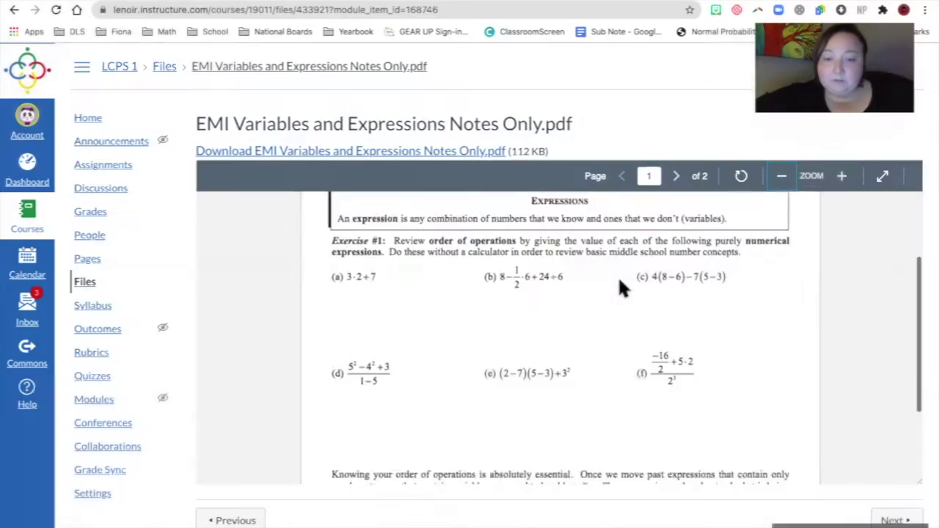
scroll(620, 286, "up", 3)
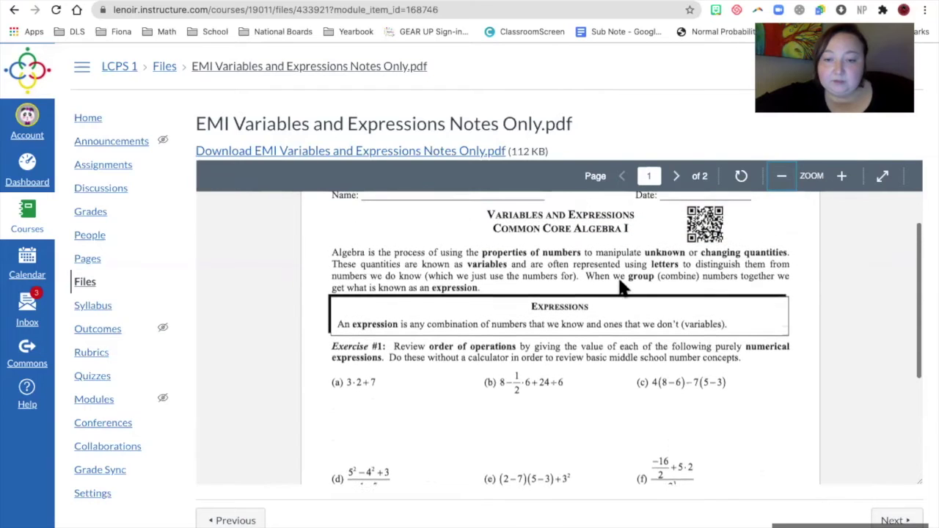
scroll(620, 287, "down", 1)
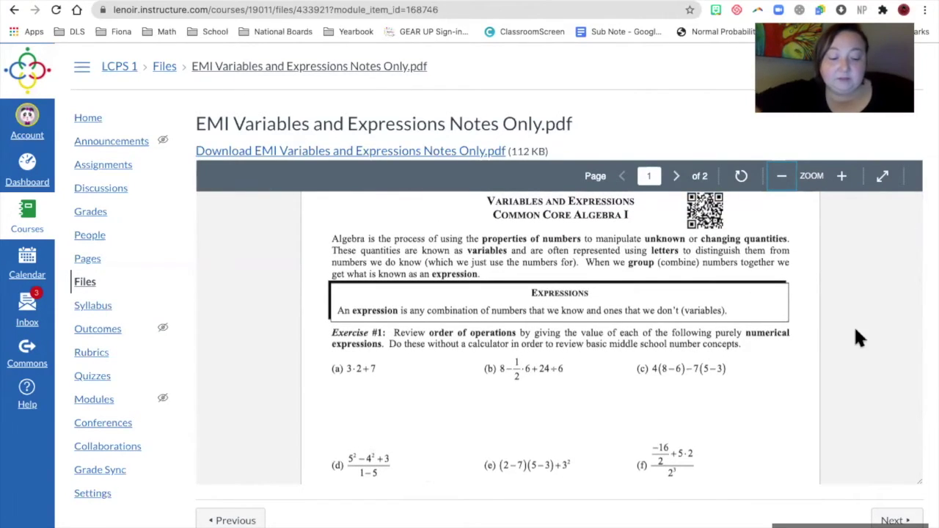
key("super+shift+5")
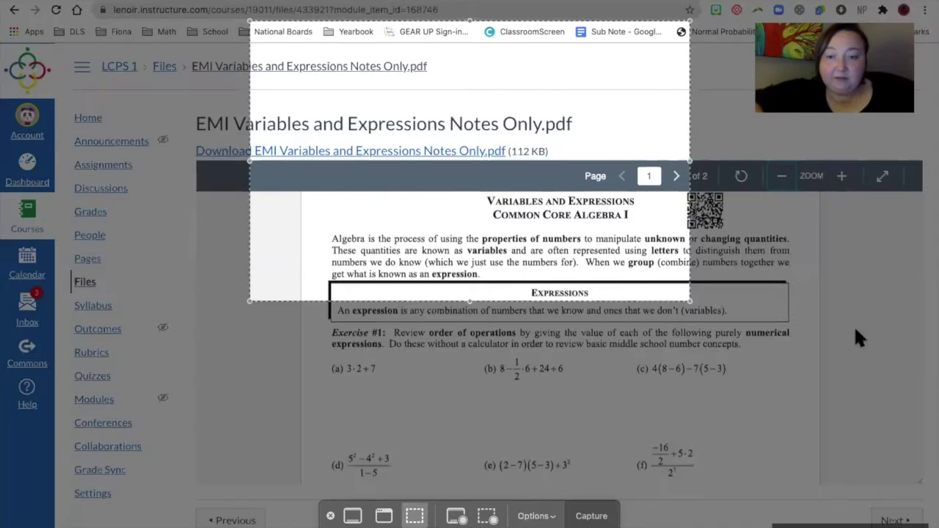
left_click_drag(571, 203, 618, 375)
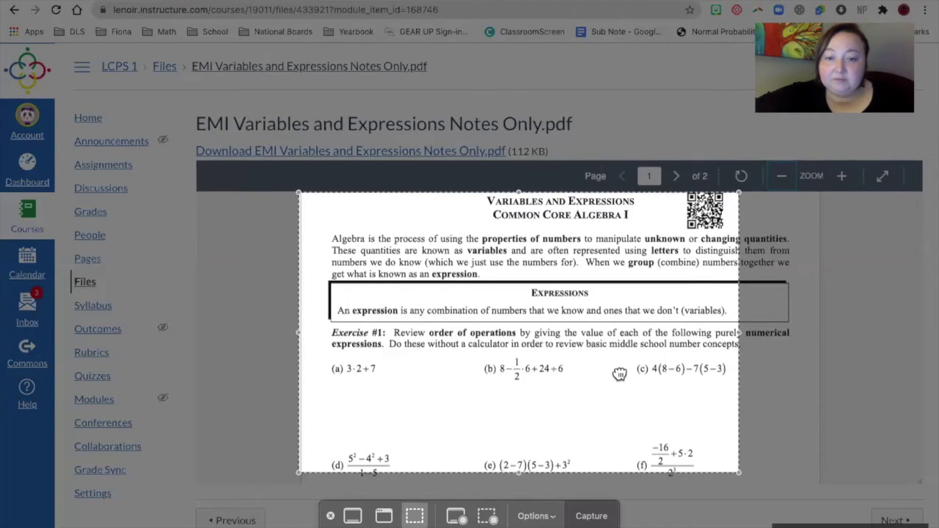
left_click_drag(739, 344, 819, 348)
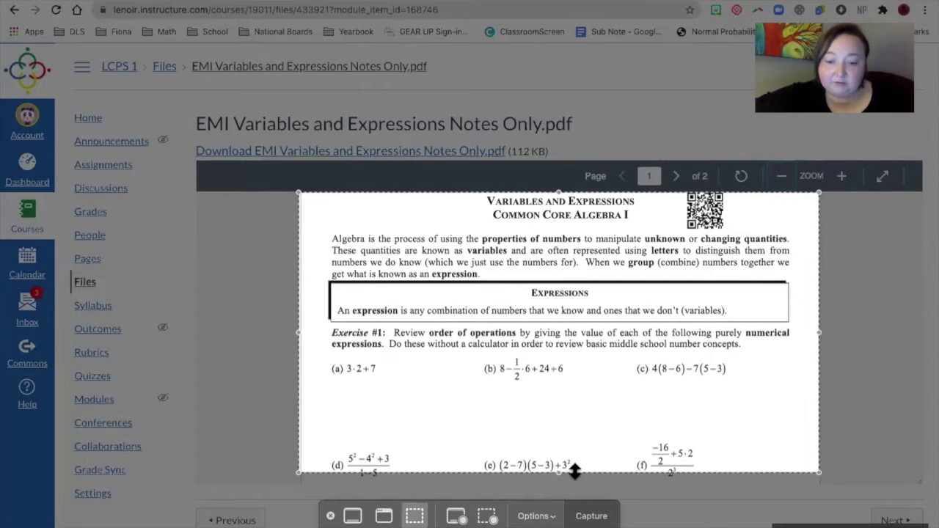
left_click_drag(572, 473, 577, 491)
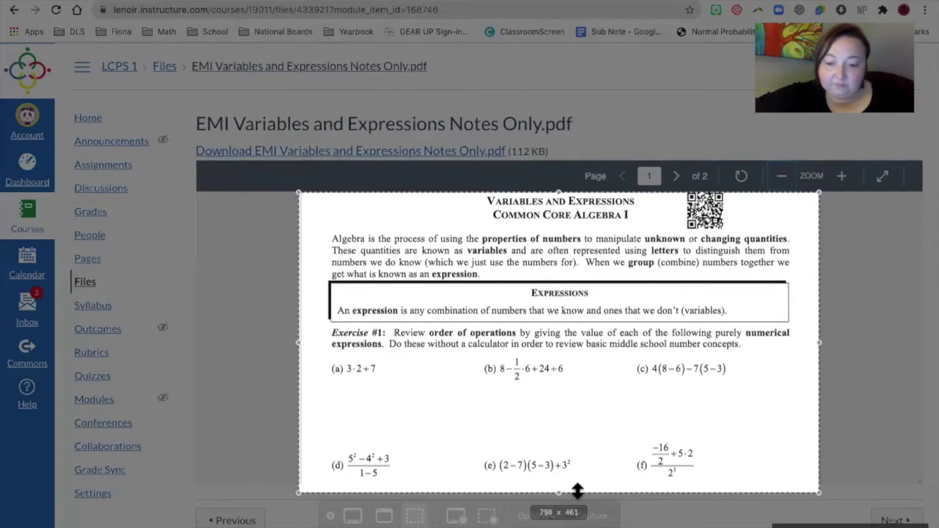
left_click(593, 516)
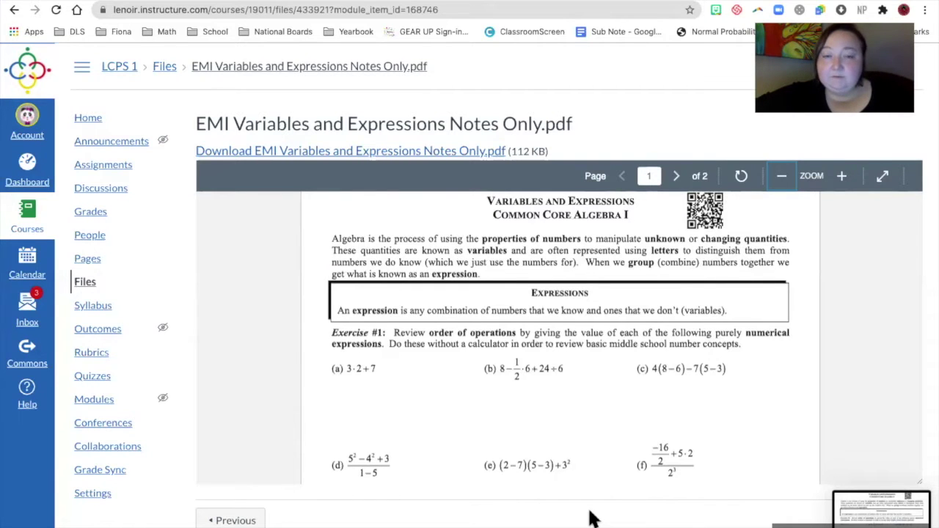
Capture a screenshot of Exercise #2 with its introductory paragraph, leaving out the blank space and footer beneath the expressions
scroll(598, 430, "down", 3)
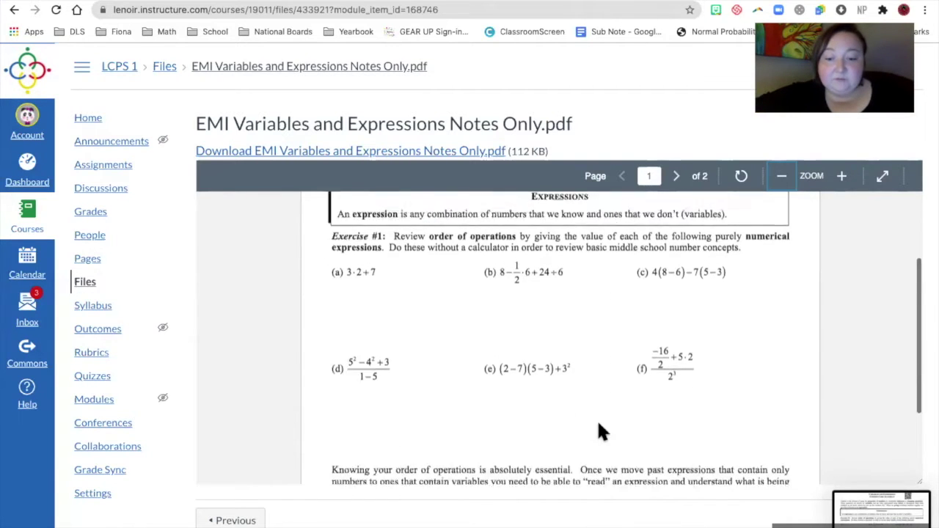
scroll(598, 427, "down", 2)
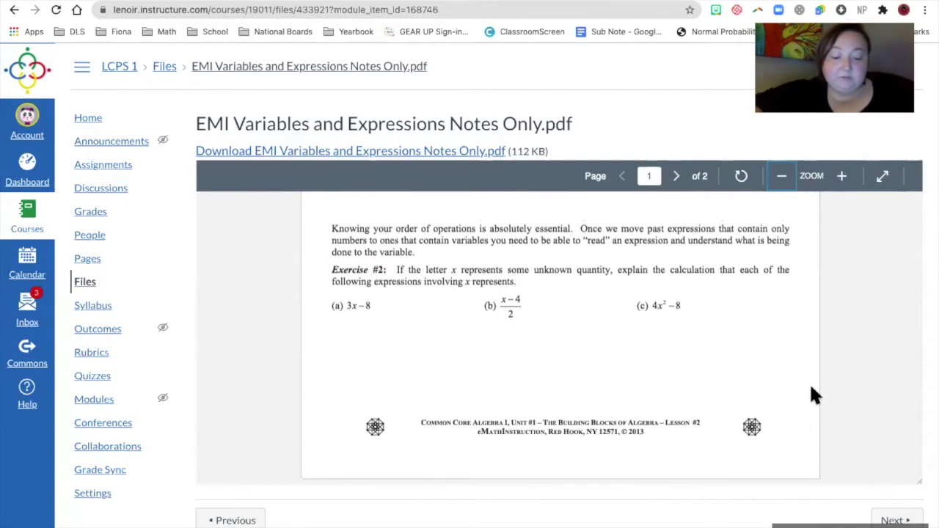
key("super+shift+5")
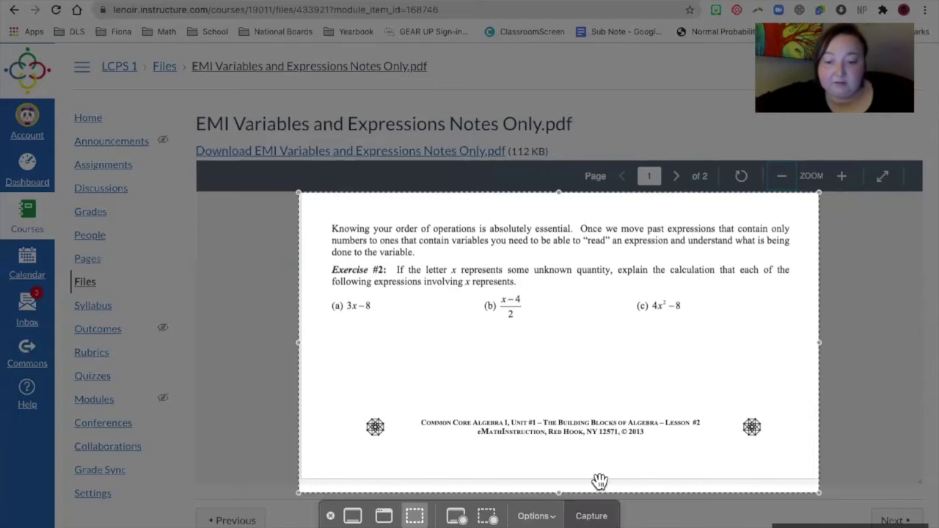
left_click_drag(563, 498, 562, 342)
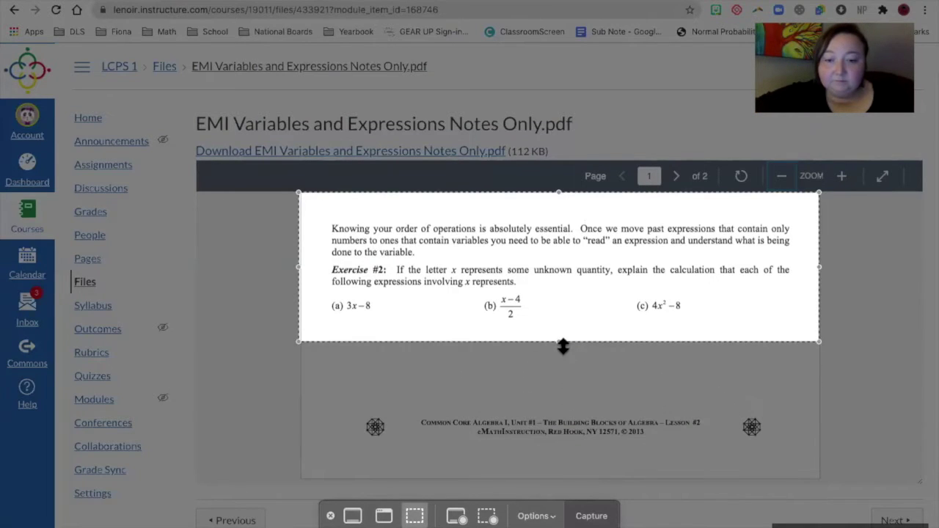
left_click(598, 515)
Review the second page of the notes PDF, from Evaluating Expressions through Exercise #4, and return to the start of the document
scroll(584, 410, "down", 1)
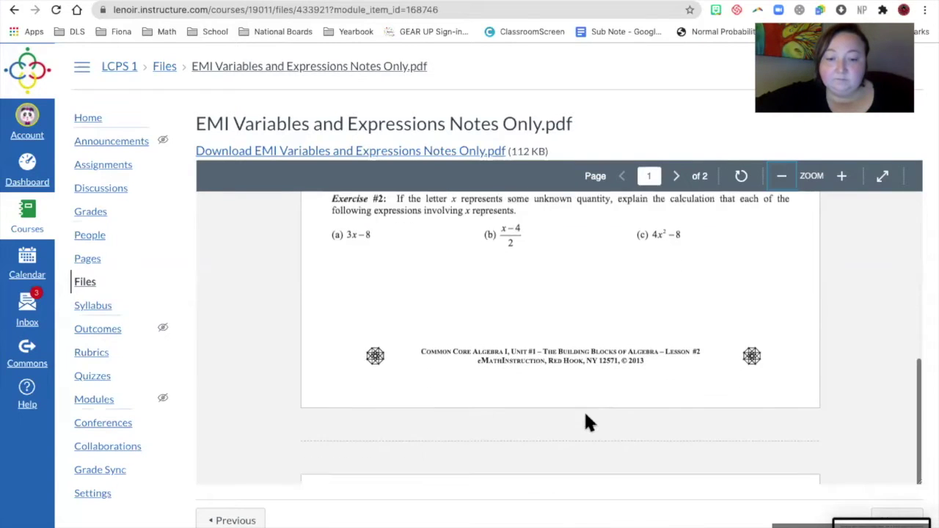
scroll(585, 413, "down", 4)
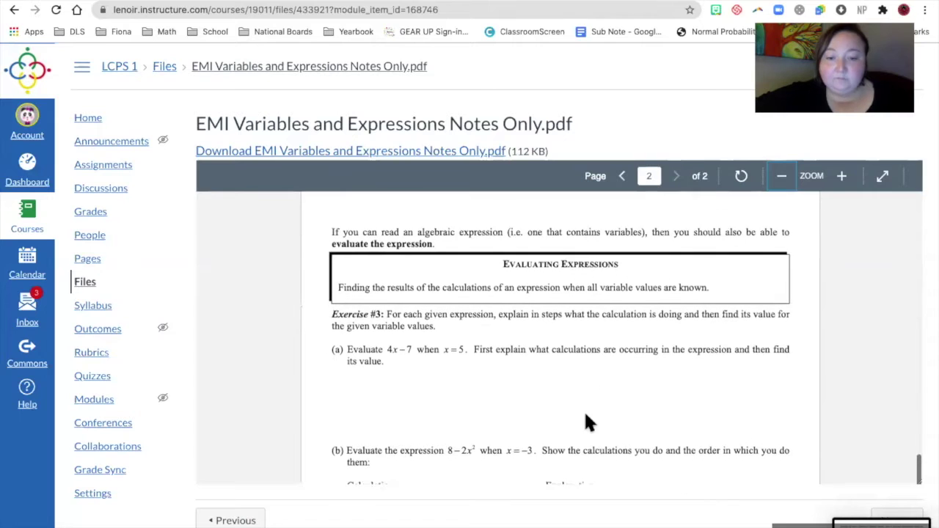
scroll(629, 415, "down", 1)
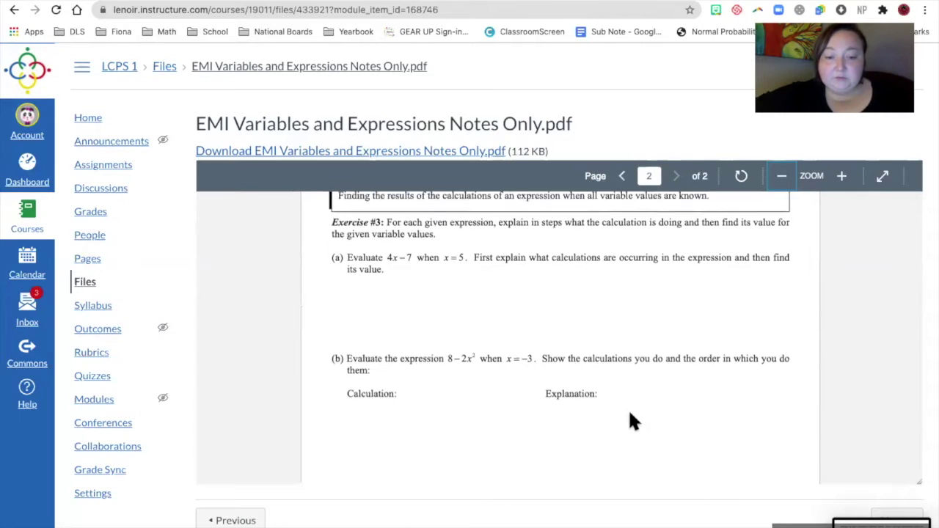
scroll(630, 414, "down", 1)
scroll(630, 415, "up", 2)
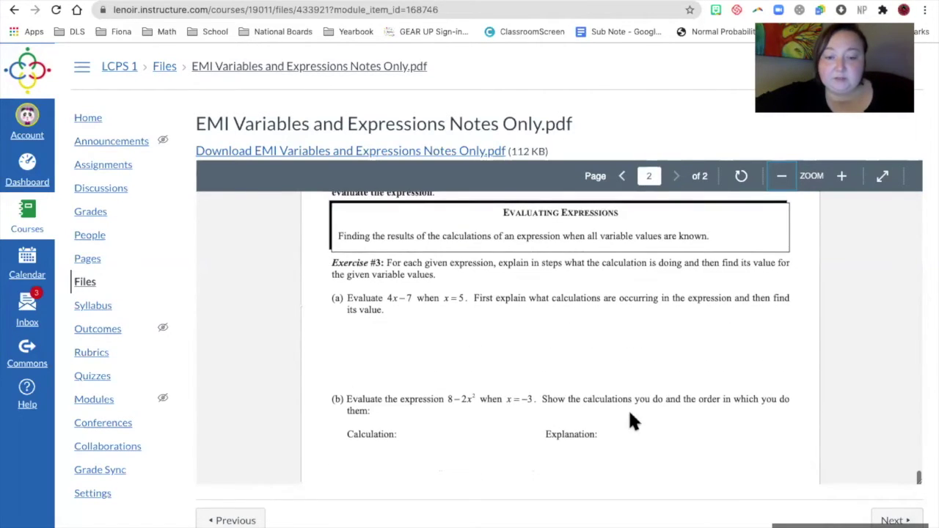
scroll(629, 413, "down", 3)
scroll(629, 413, "down", 1)
scroll(629, 413, "up", 1)
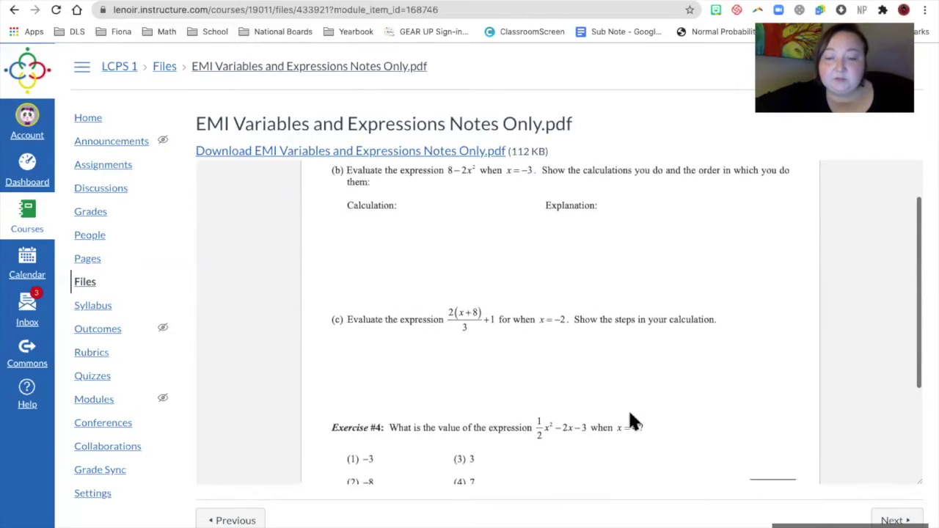
scroll(630, 422, "up", 3)
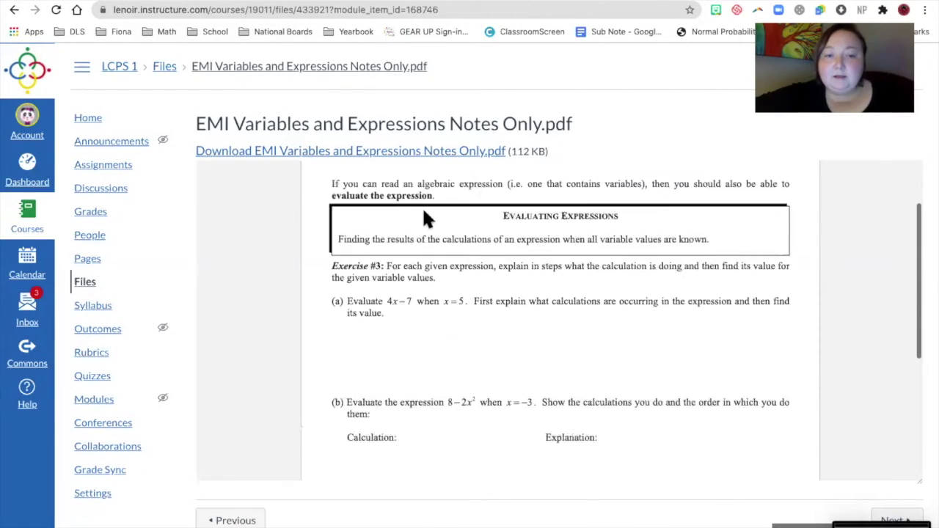
scroll(423, 213, "down", 3)
scroll(423, 213, "up", 10)
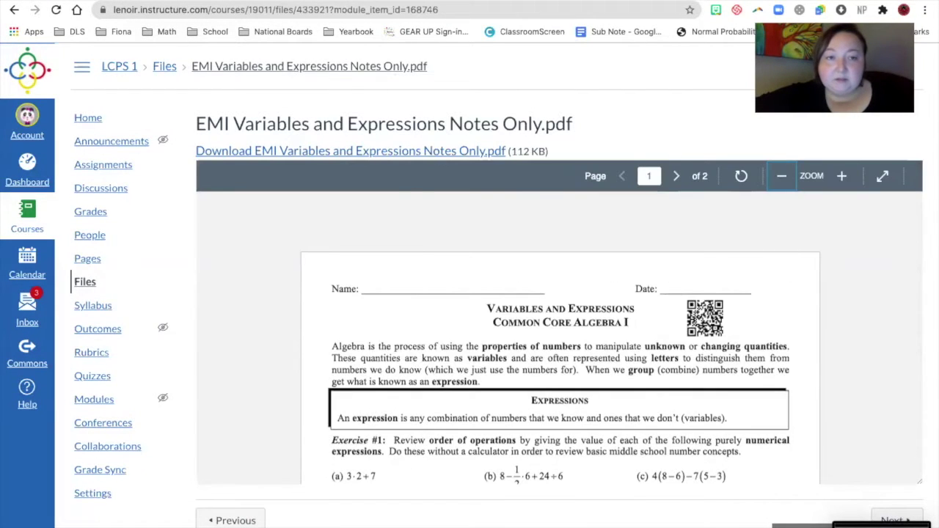
Switch to the blank Google Slides presentation and rename it "EMI Variables and Expressions"
left_click(187, 2)
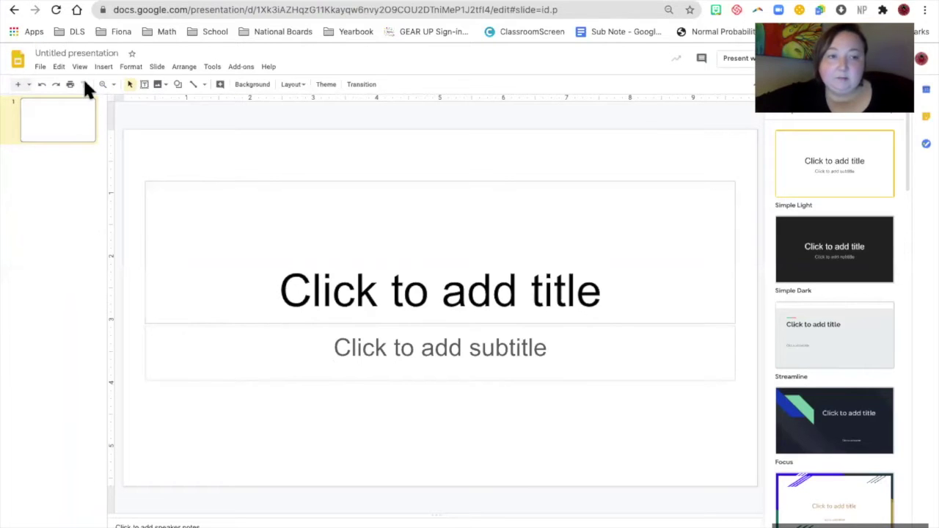
left_click(85, 53)
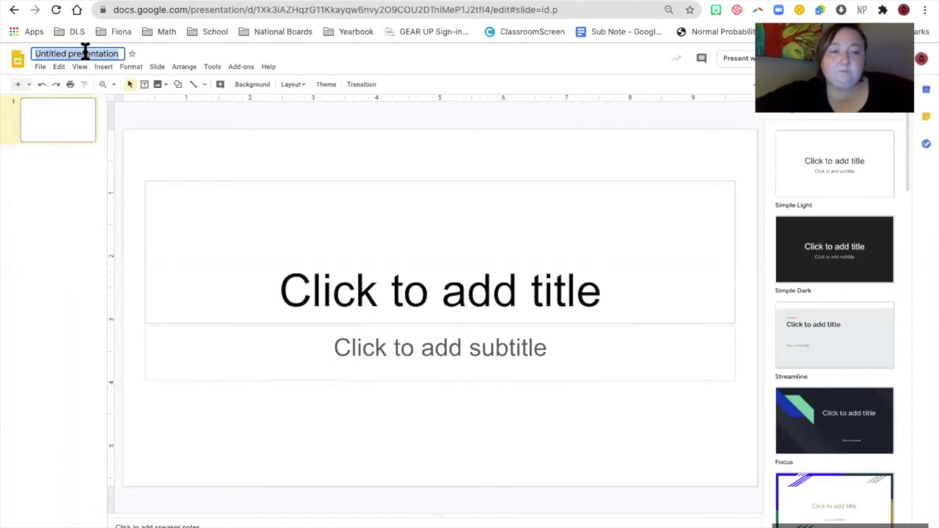
type("EMI ")
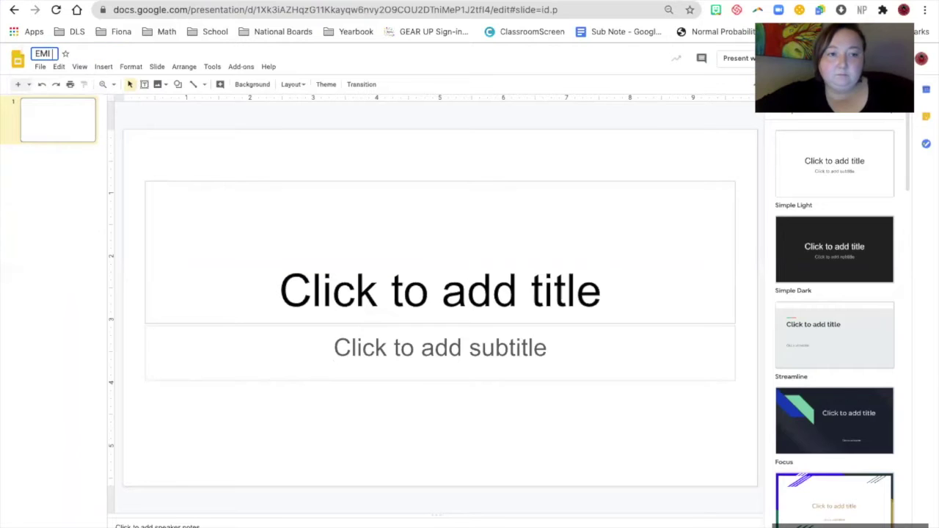
type("Variables and ")
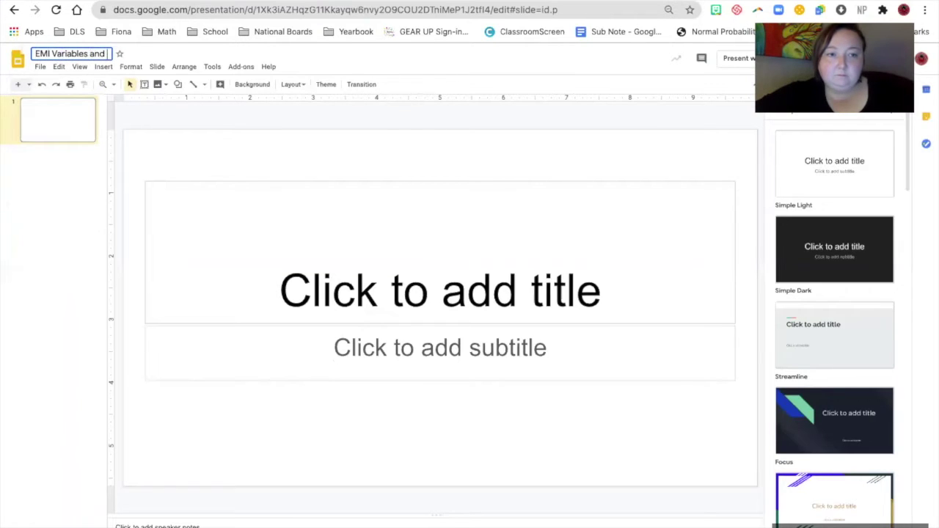
type("Expressions")
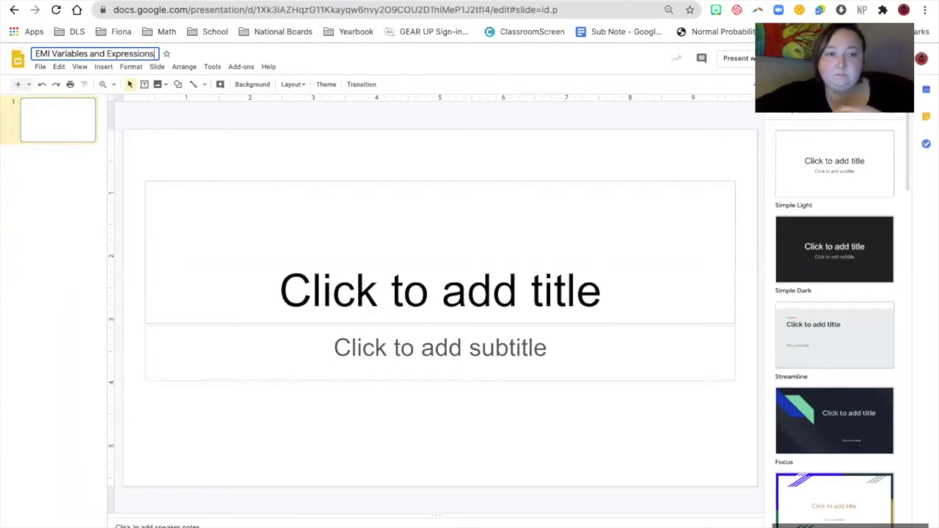
left_click(290, 150)
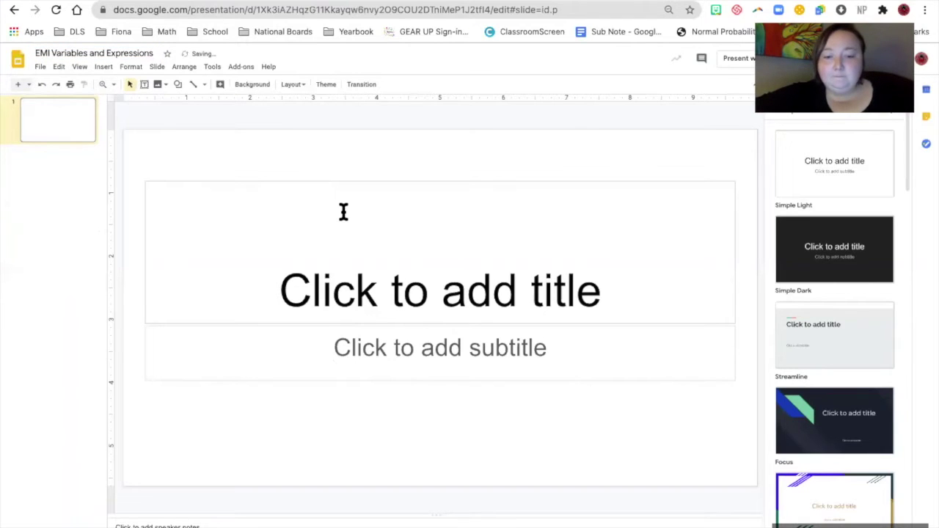
Delete both the title and subtitle placeholders from the first slide
right_click(469, 417)
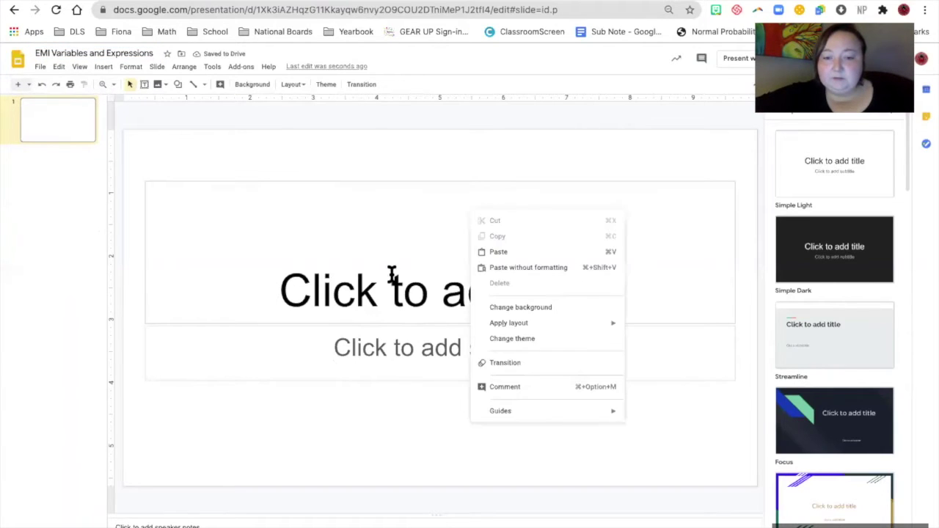
left_click(370, 427)
left_click_drag(413, 431, 286, 152)
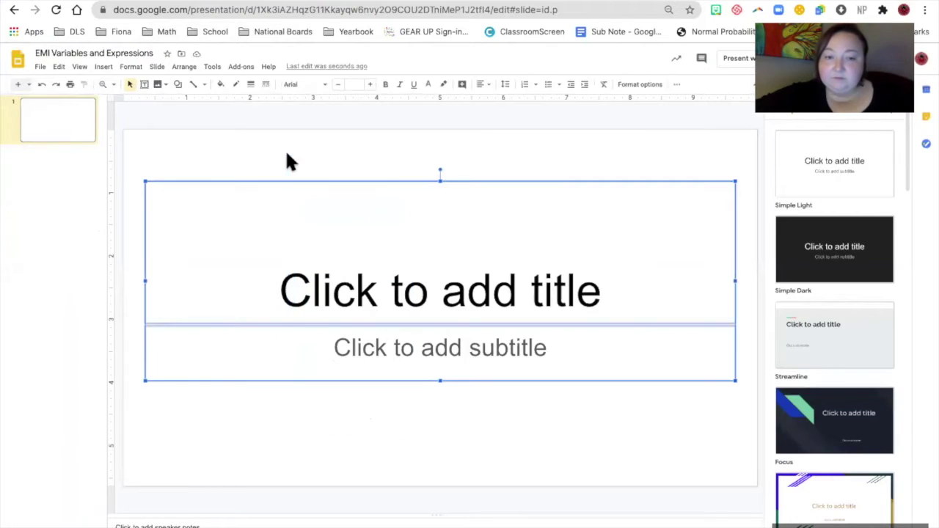
key("Delete")
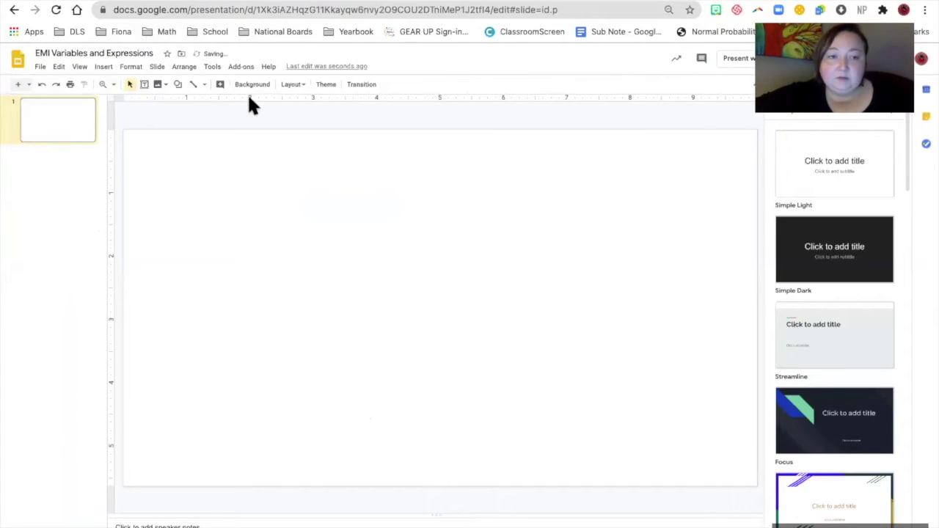
Insert word art reading "Variables and Expressions" on the blank slide
left_click(96, 69)
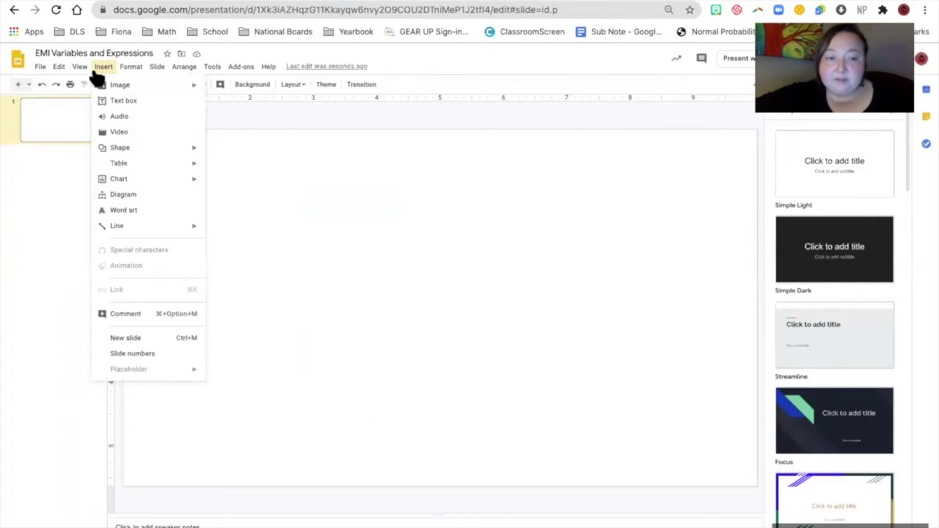
left_click(117, 213)
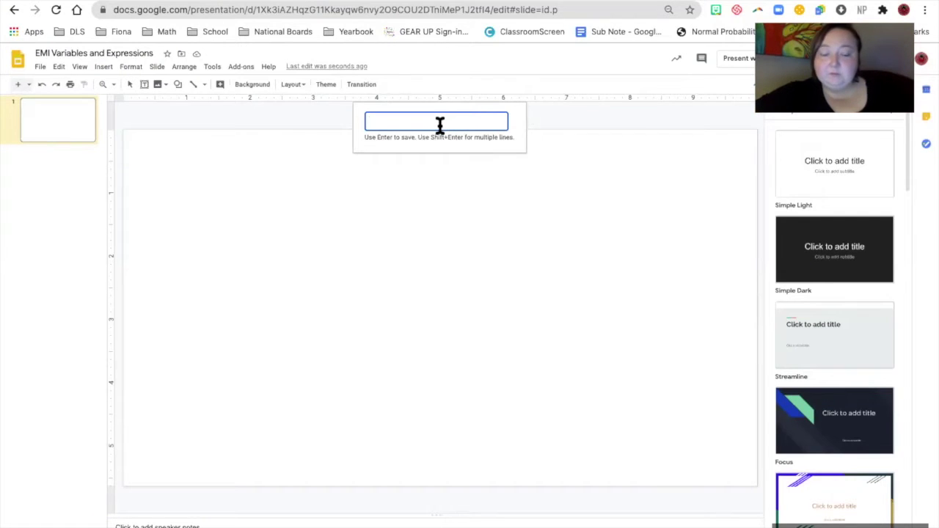
type("Variables and Expressions")
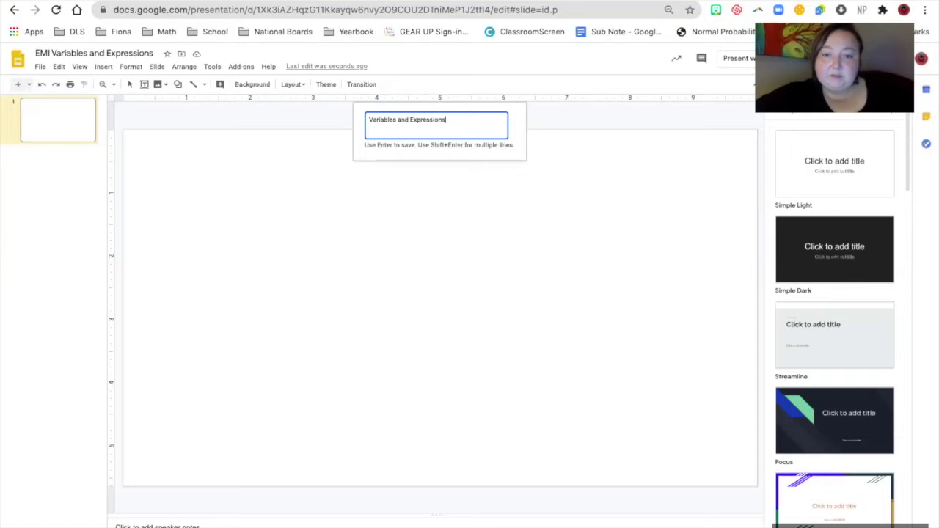
key("Return")
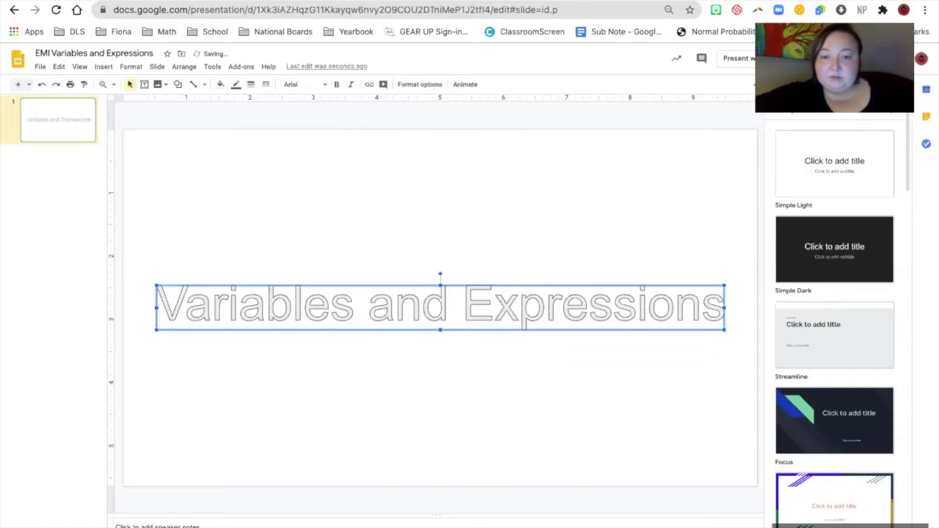
Move the word art heading to the top of the slide and set its font to Ultra
left_click_drag(479, 265, 472, 162)
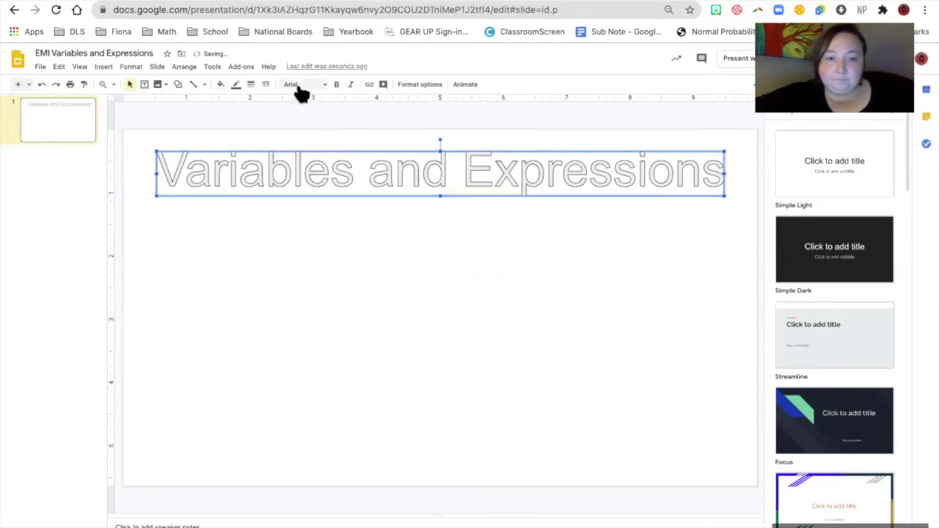
left_click(300, 86)
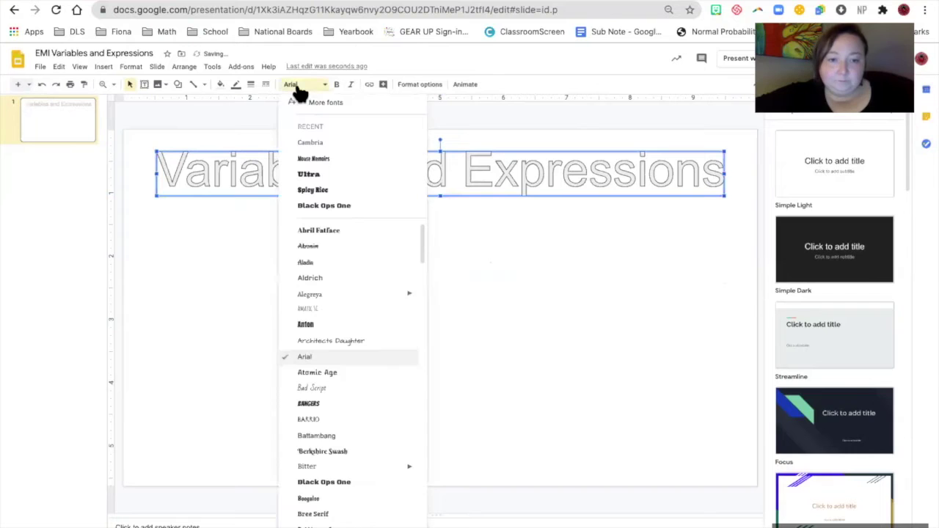
left_click(309, 175)
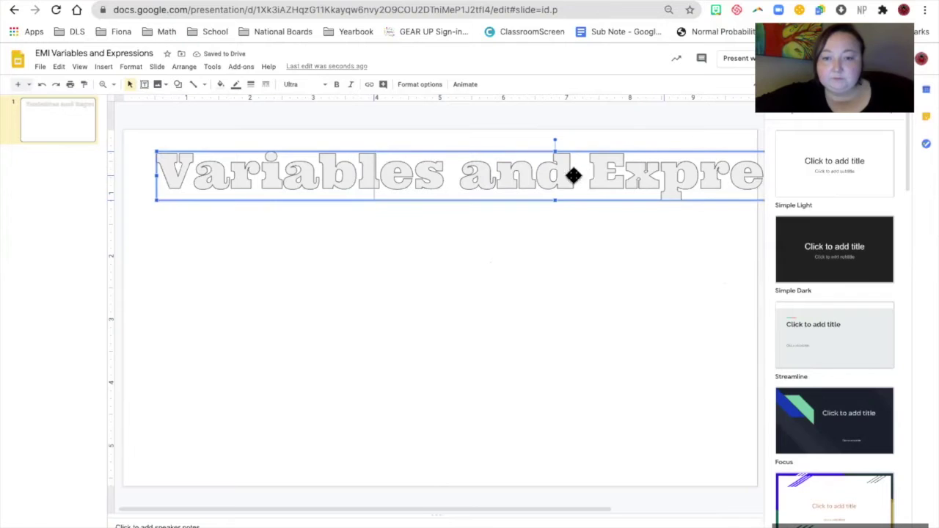
Reposition the word art heading so it is centered across the top of the slide
left_click_drag(419, 162, 351, 169)
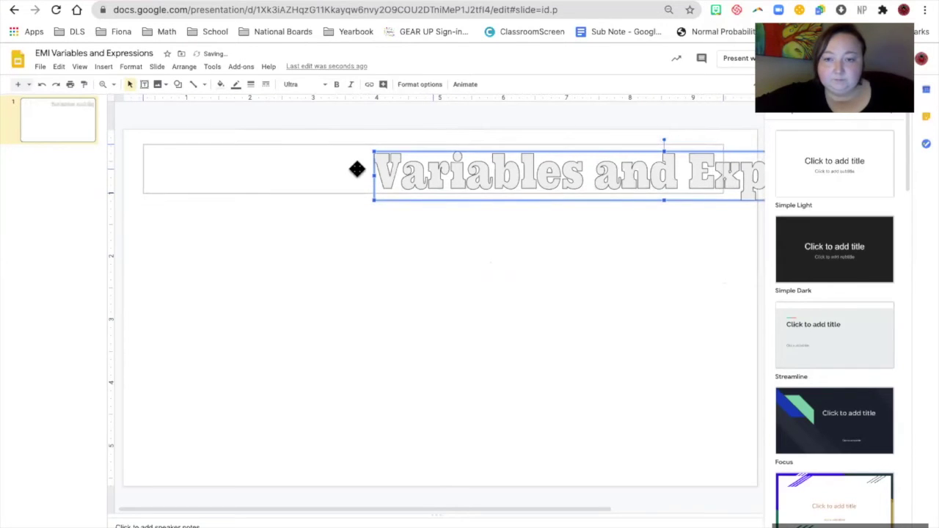
left_click_drag(356, 170, 360, 171)
left_click(416, 274)
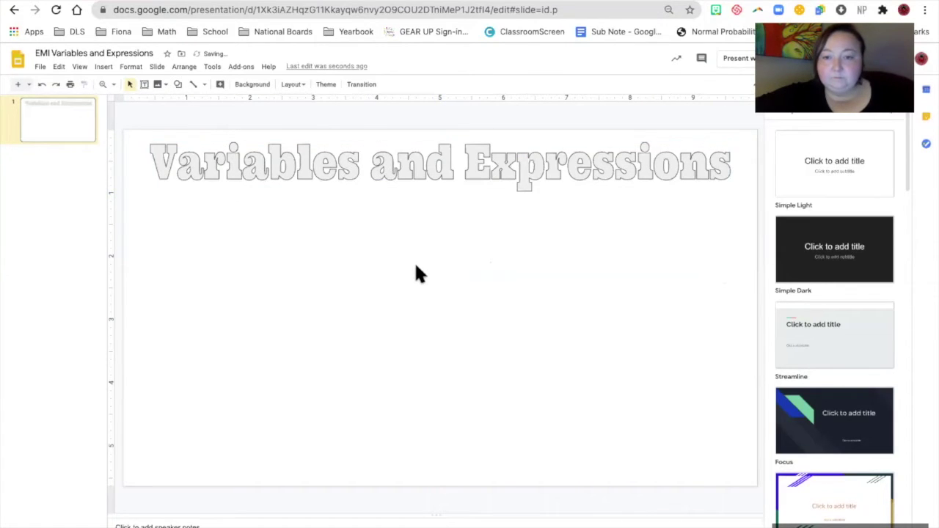
Fill the "Variables and Expressions" word art heading with solid black
left_click(404, 163)
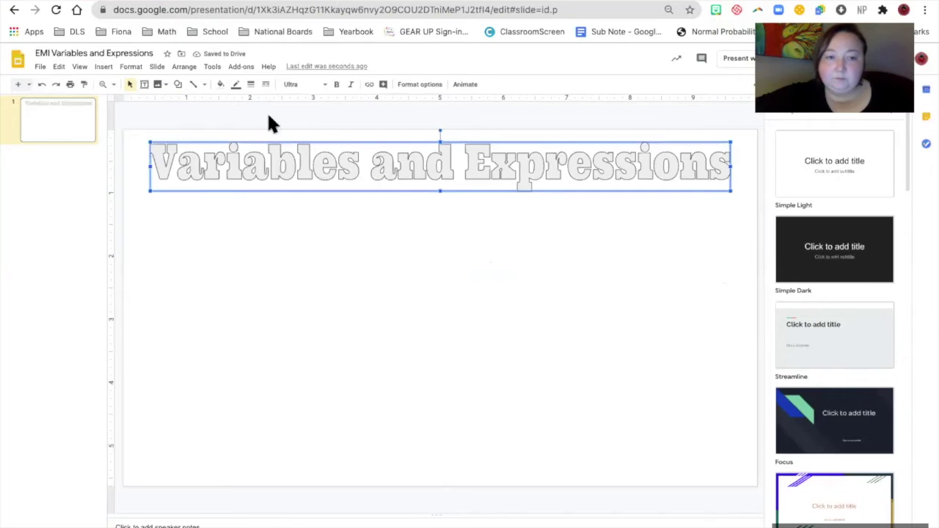
left_click(220, 85)
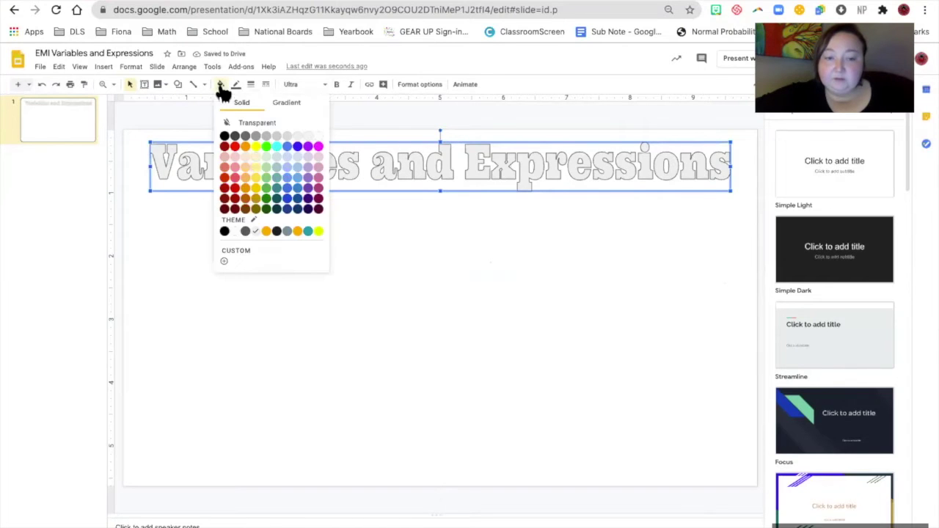
left_click(226, 136)
left_click(337, 305)
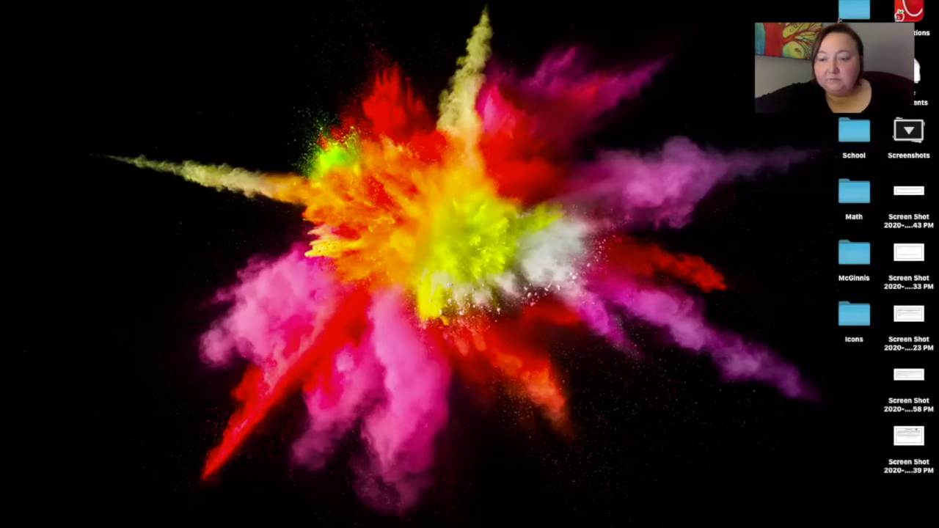
Preview the 10.39.39 PM notes screenshot on the desktop and place it on the first slide below the heading
left_click(910, 438)
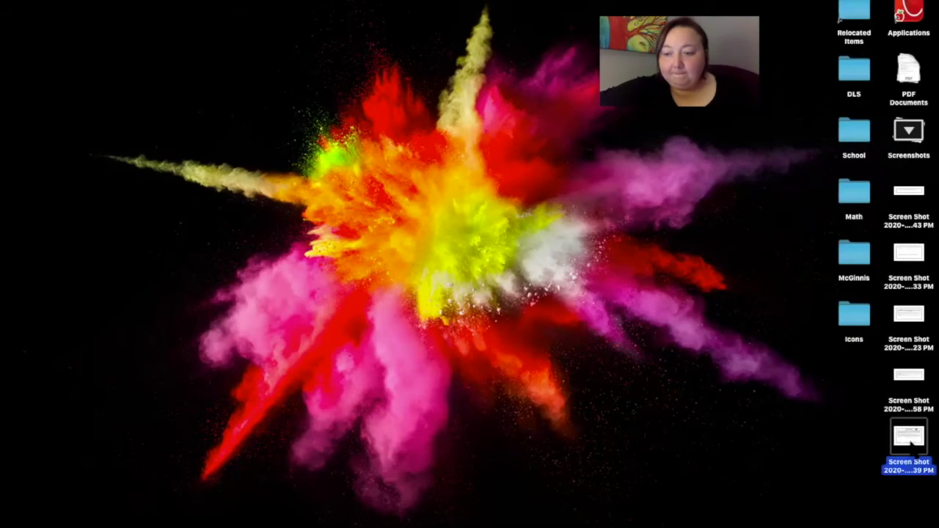
key("space")
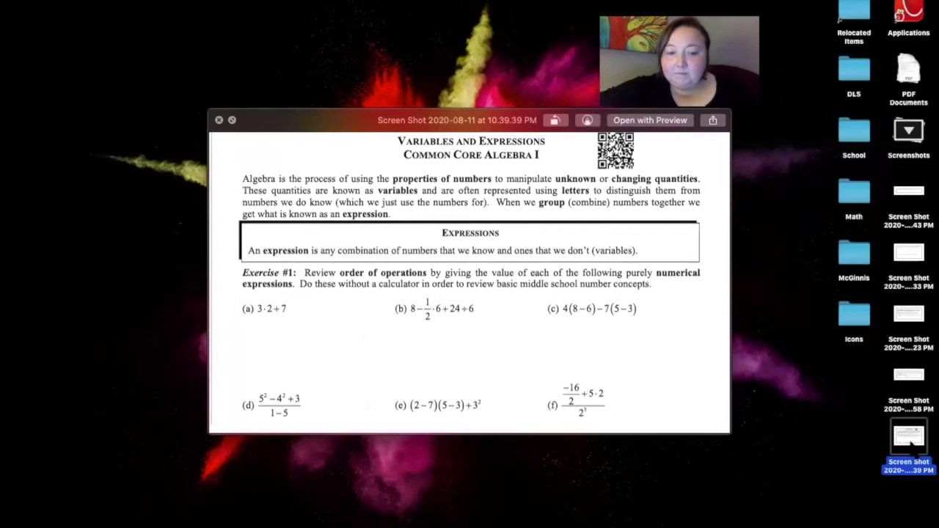
key("space")
left_click_drag(911, 438, 662, 311)
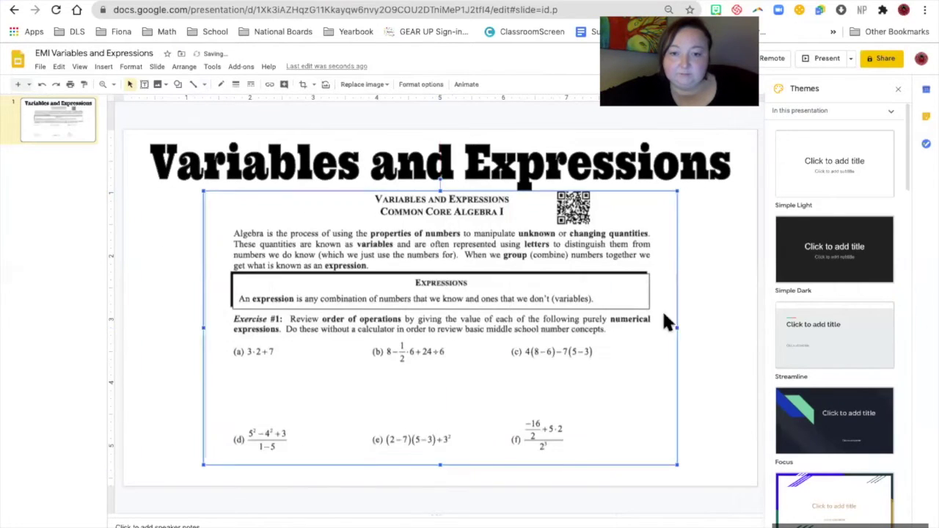
left_click(701, 328)
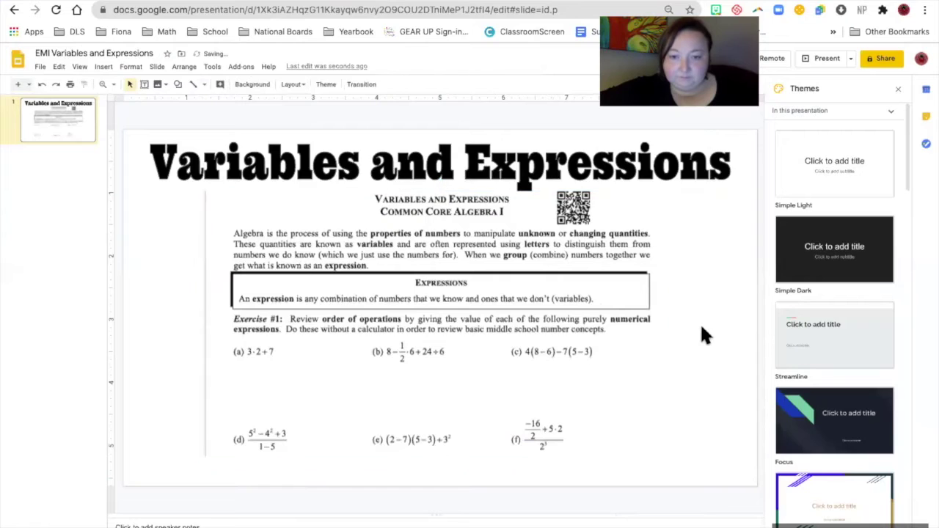
Crop the printed title and QR code off the notes image and move it up beneath the word art heading
left_click(452, 300)
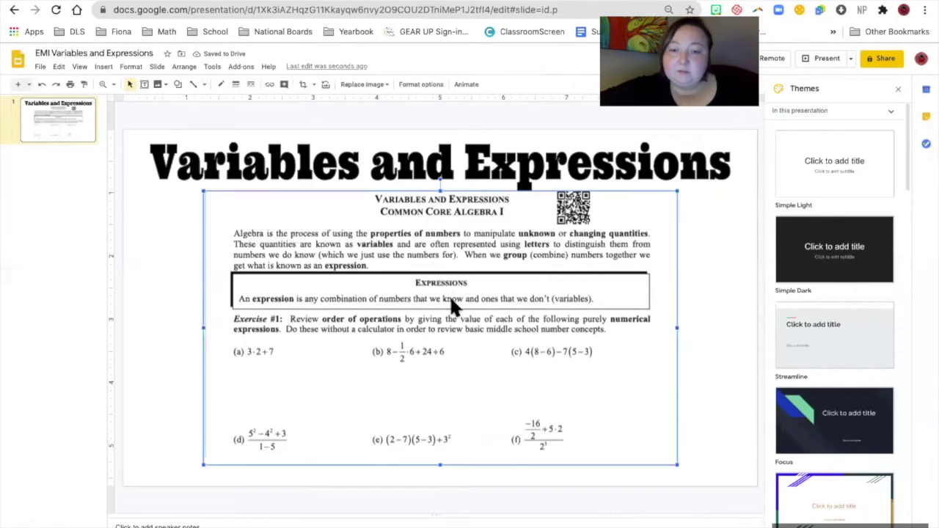
left_click_drag(439, 191, 440, 227)
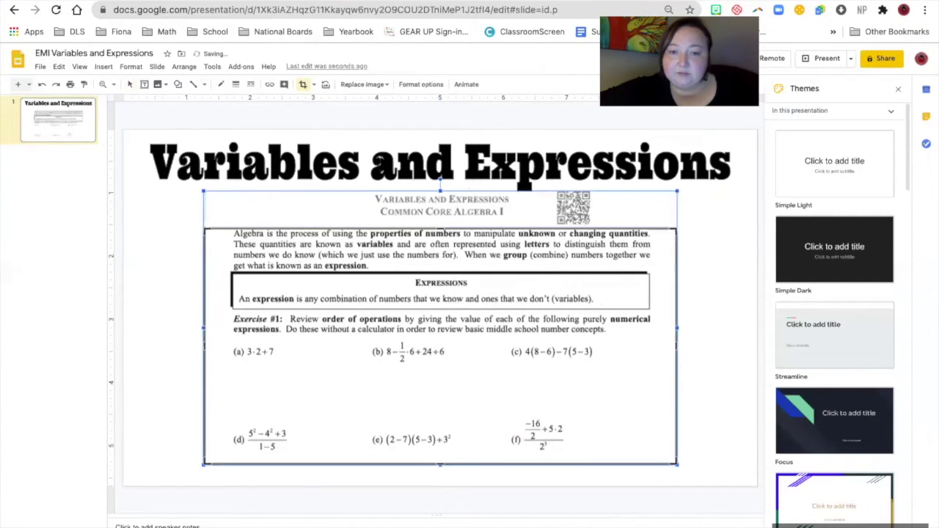
key("Return")
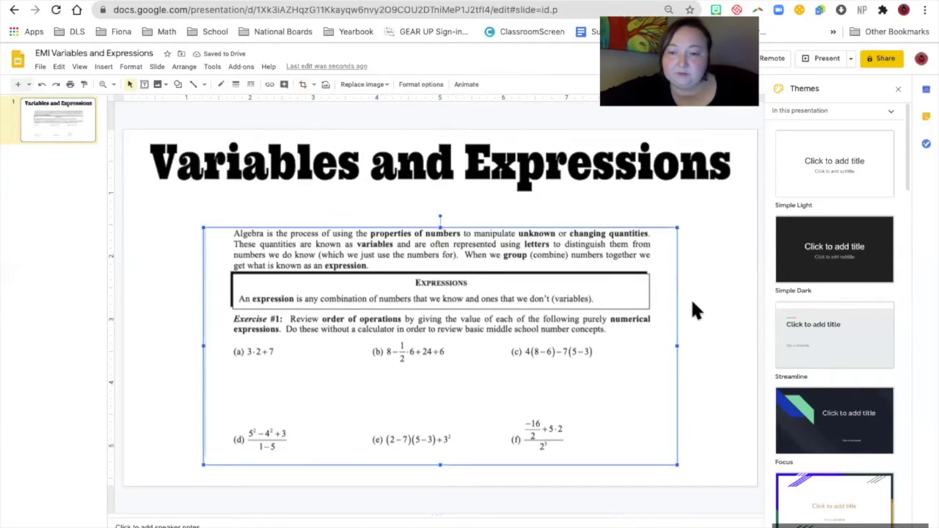
left_click_drag(530, 338, 546, 303)
left_click(693, 340)
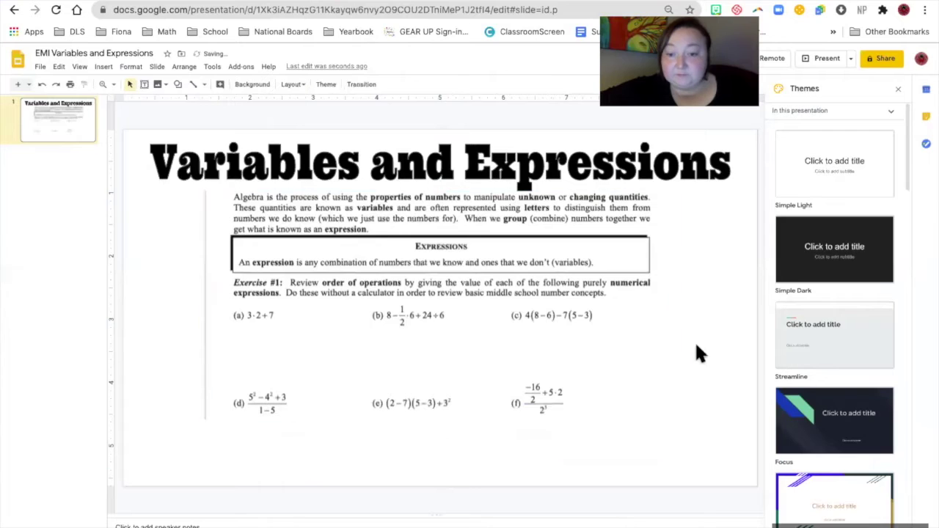
Add a blank second slide, place the Exercise #2 screenshot from the desktop on it, and enlarge the image to nearly the slide's width
left_click(29, 84)
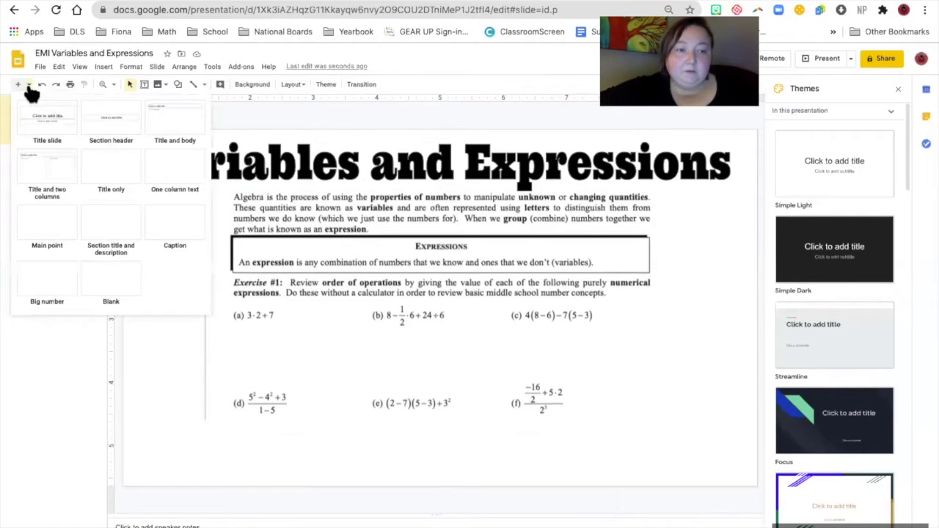
left_click(96, 277)
key("ctrl+Left")
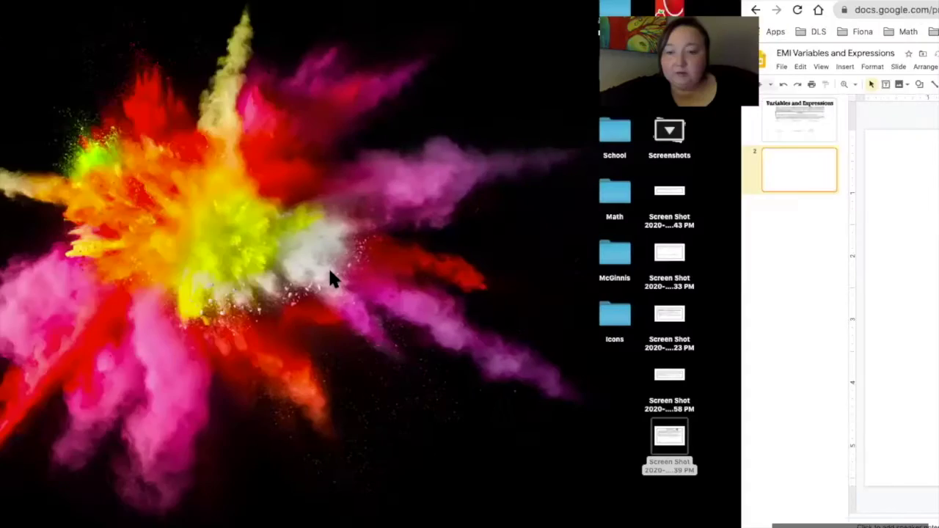
left_click_drag(916, 374, 543, 317)
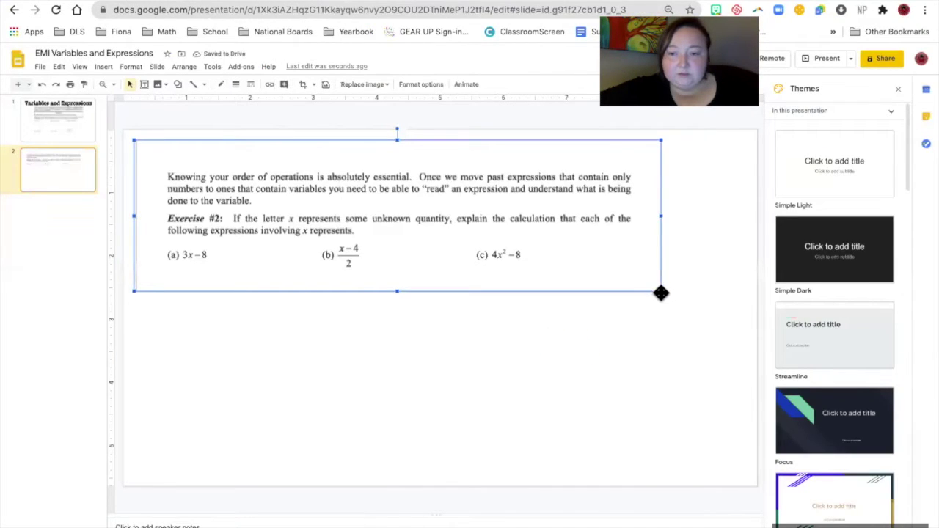
left_click_drag(659, 289, 706, 314)
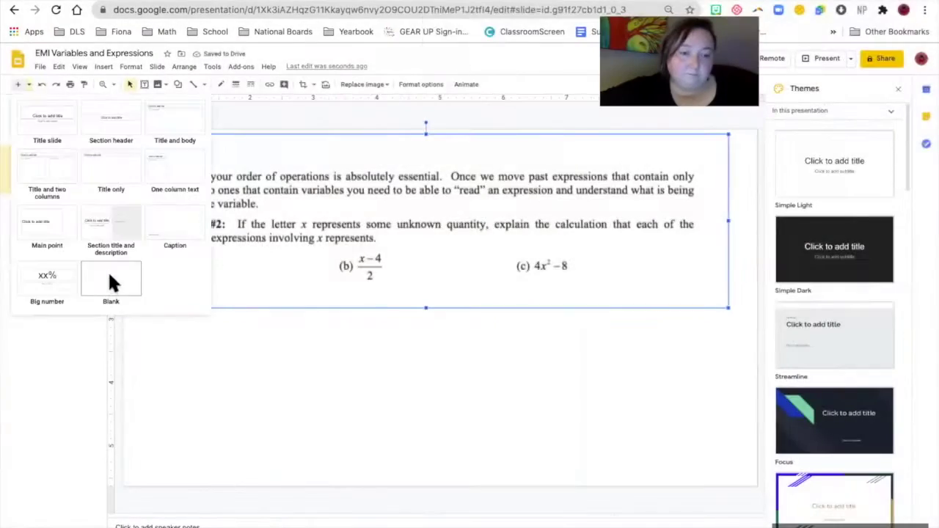
Add blank slides for the remaining screenshots, placing Exercise #3 (a), Exercise #3 (b) and (c), and Exercise #4 on slides 3 to 5
left_click(109, 273)
key("ctrl+v")
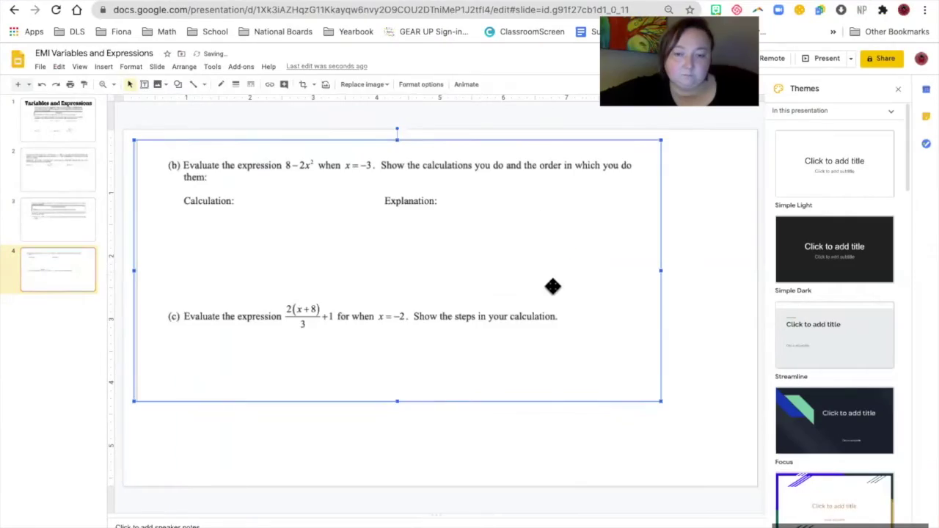
left_click(615, 420)
key("ctrl+m")
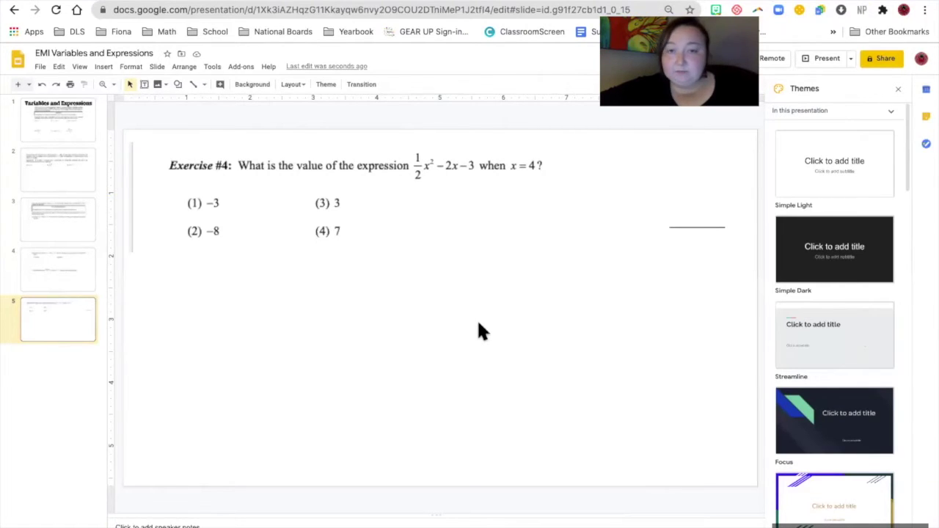
Review the five slides in order and add a blank slide after the last one
left_click(69, 122)
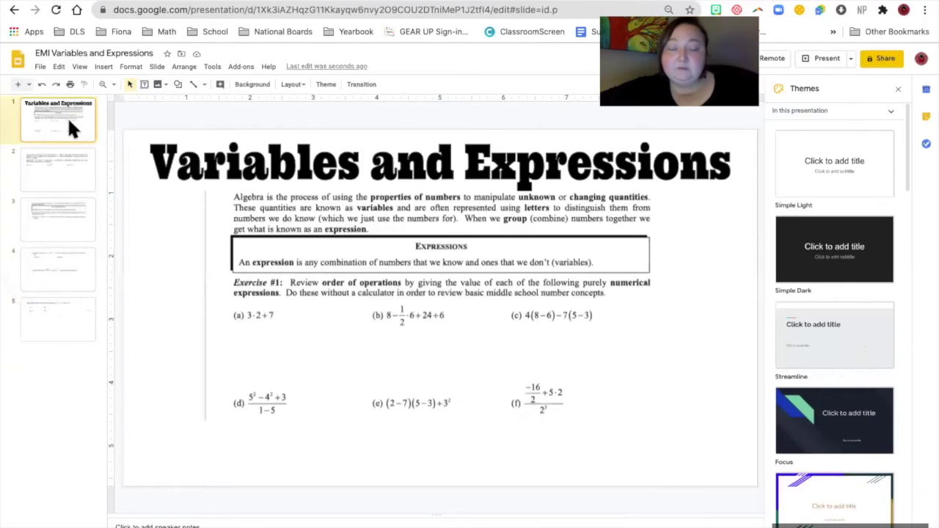
left_click(64, 179)
left_click(58, 230)
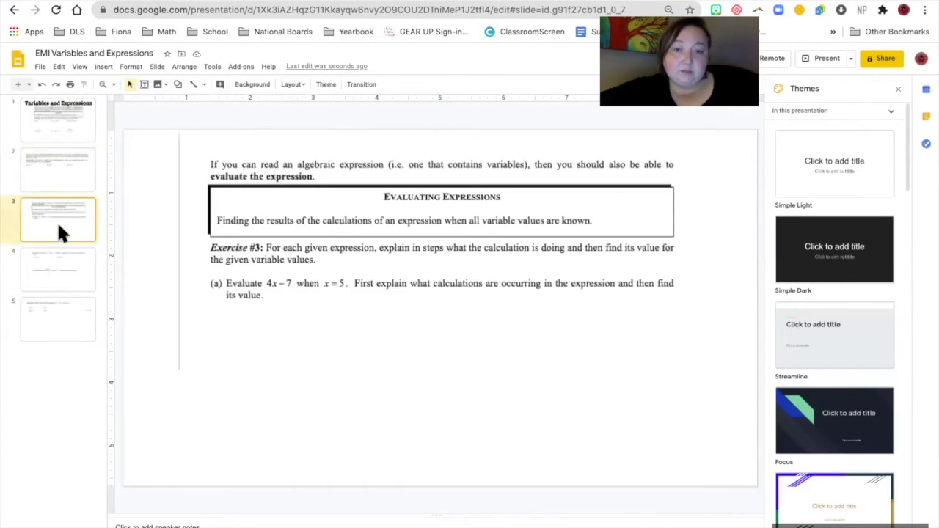
left_click(53, 264)
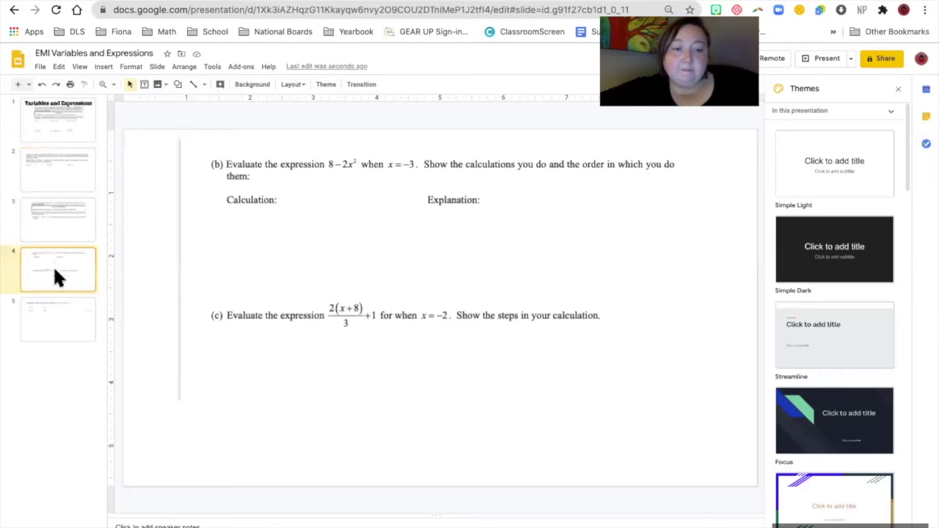
left_click(50, 313)
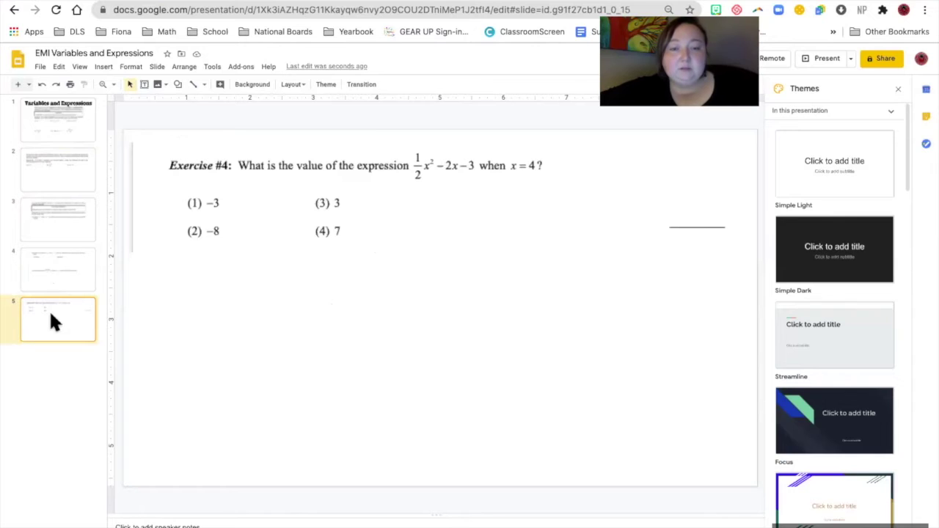
left_click(29, 85)
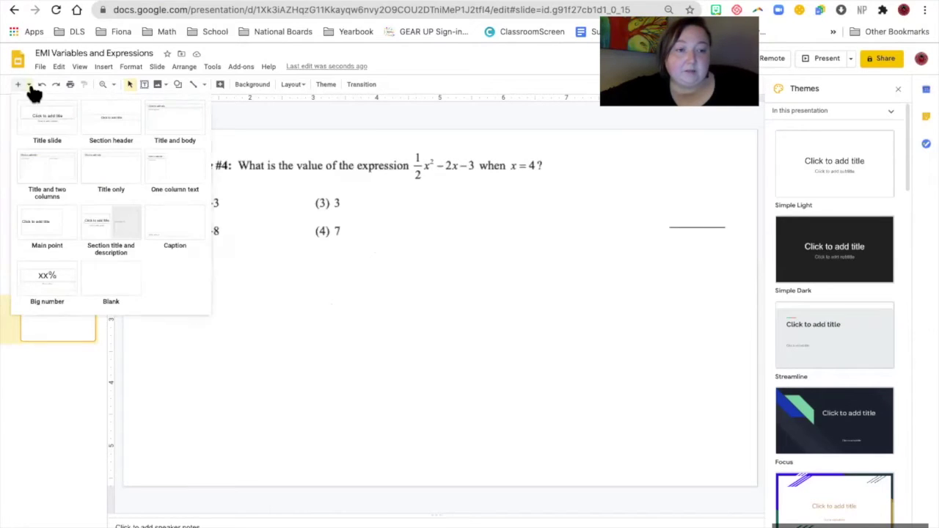
left_click(121, 286)
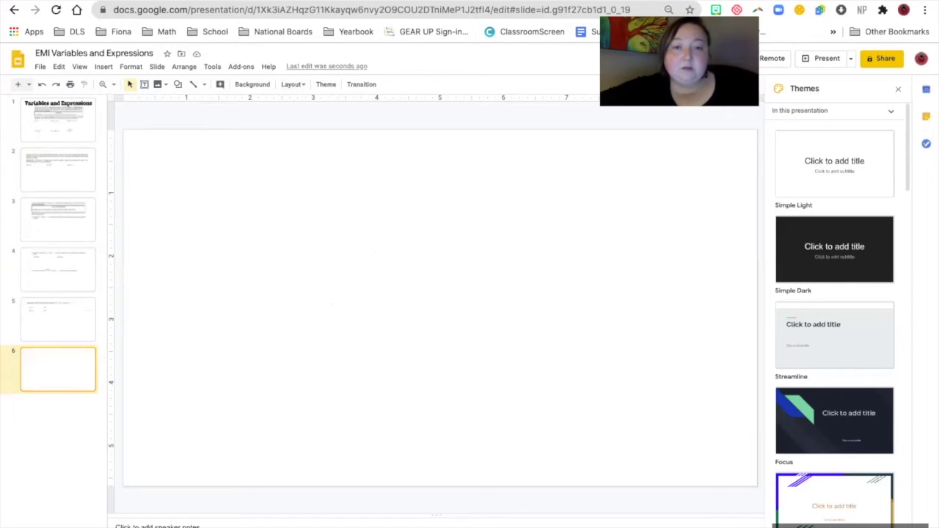
On the eMathInstruction Unit 1 page, open the Lesson 2 Variables and Expressions video, pause it, and copy its link
left_click(359, 3)
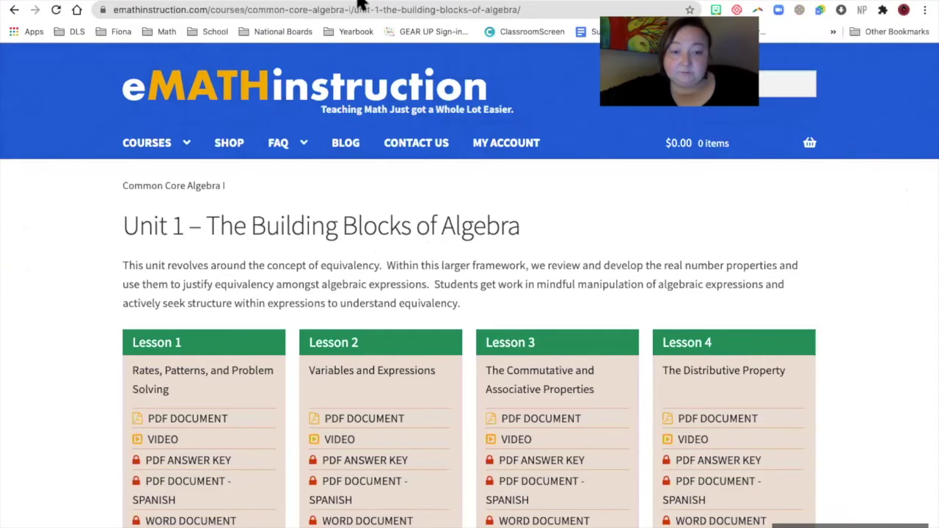
scroll(328, 330, "down", 2)
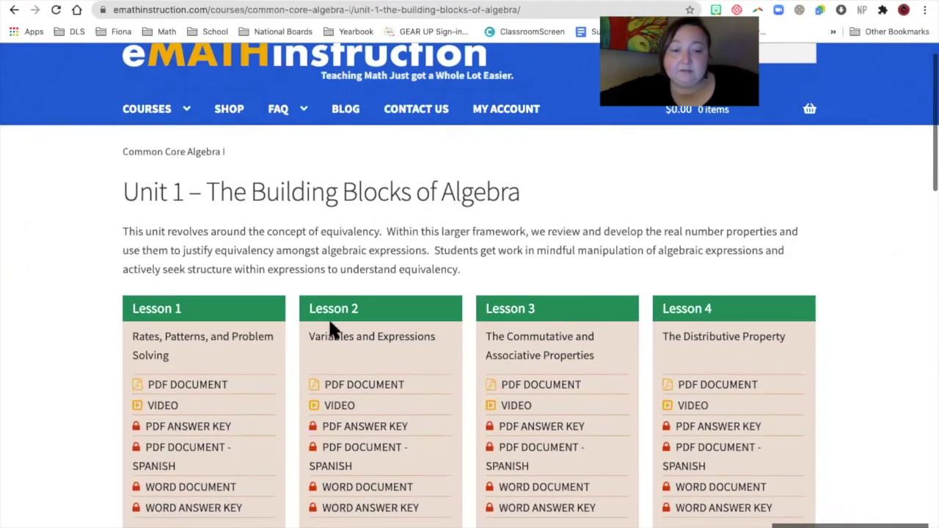
scroll(330, 330, "down", 1)
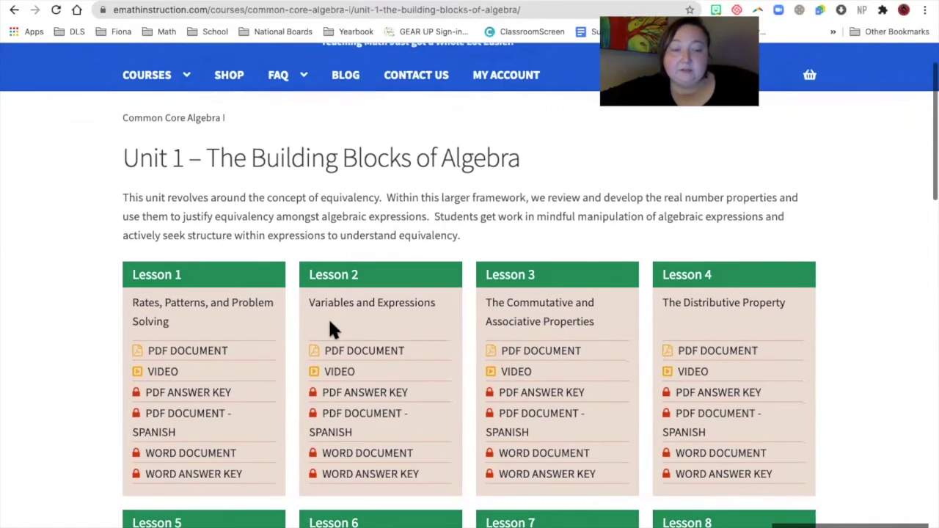
scroll(328, 330, "down", 1)
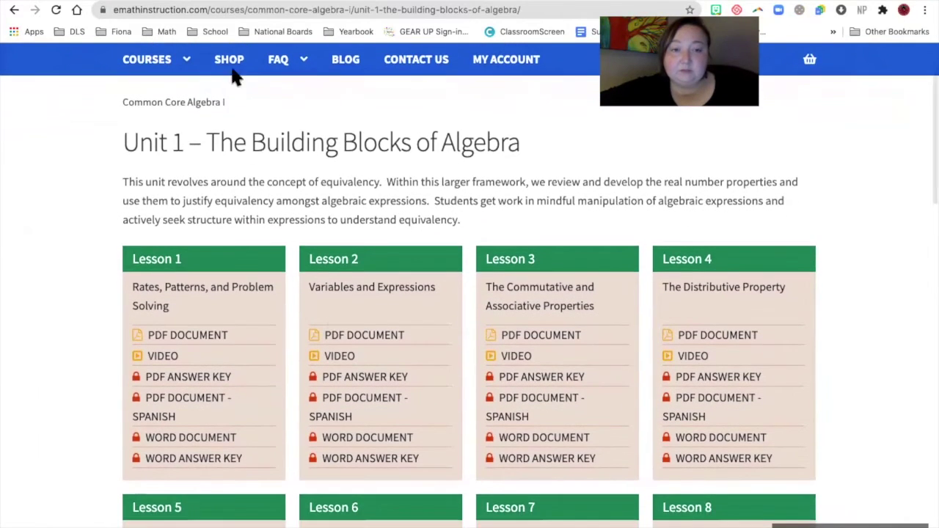
scroll(328, 296, "down", 1)
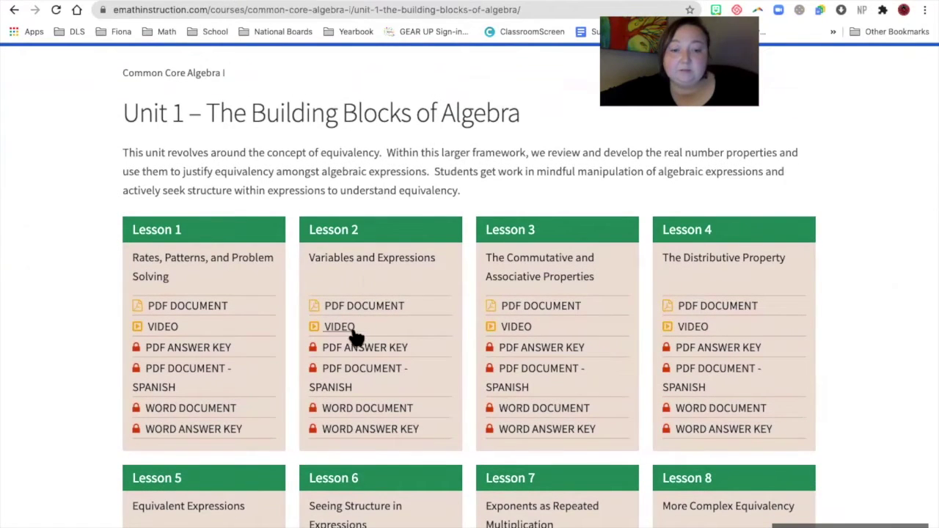
left_click(337, 328)
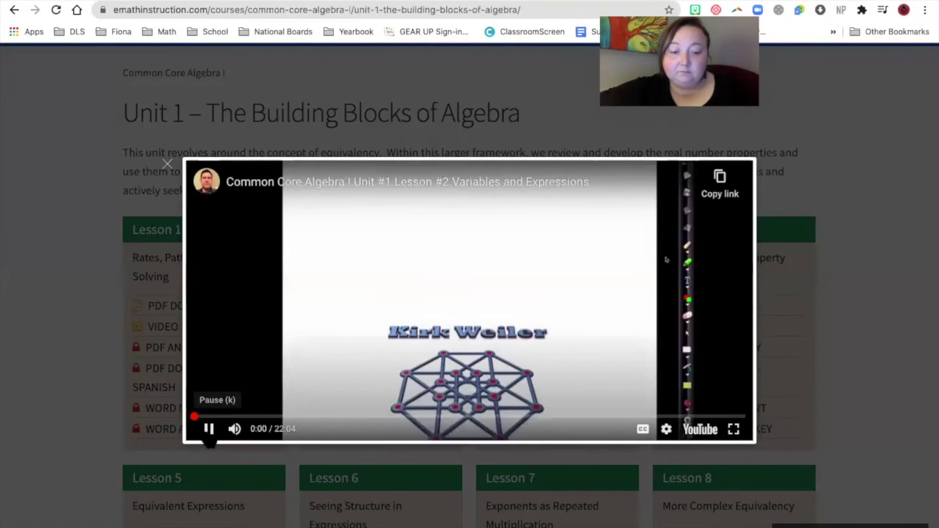
left_click(209, 432)
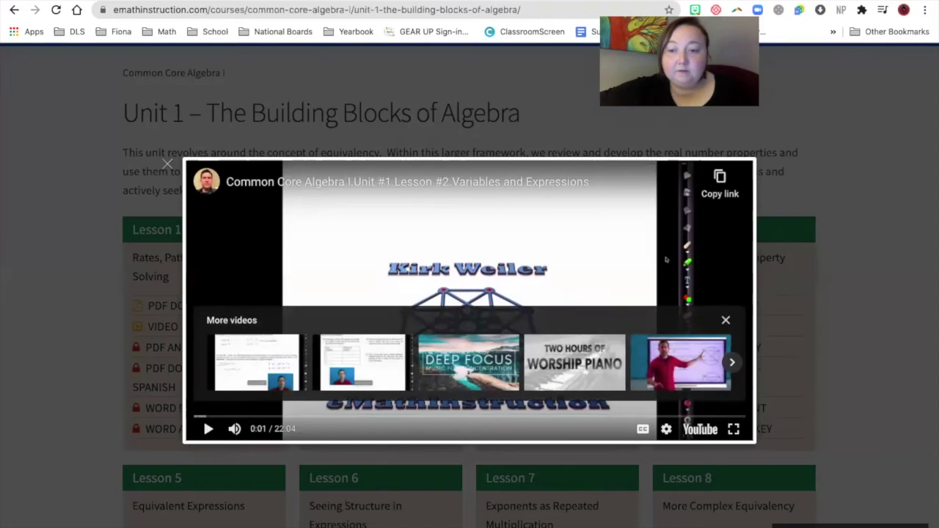
left_click(722, 196)
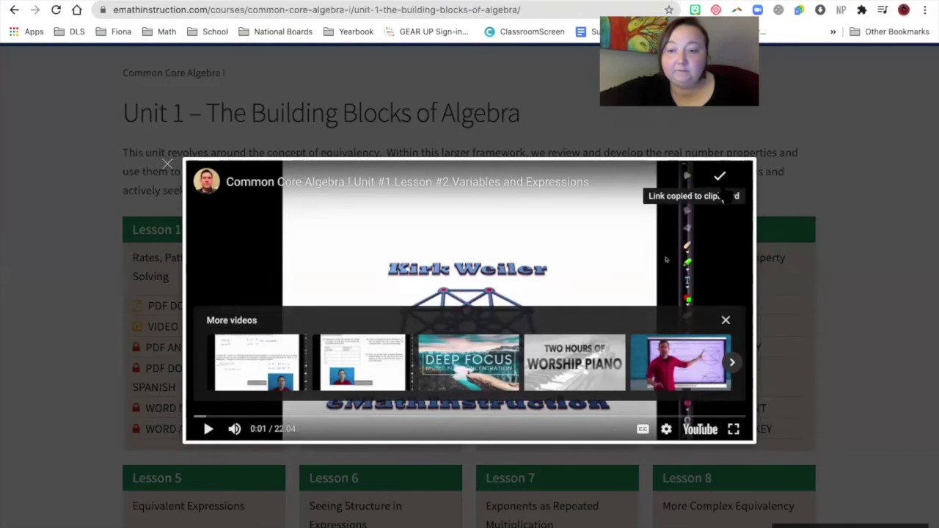
Back in the Google Slides presentation, insert the Variables and Expressions lesson video on slide 6 by searching YouTube with the copied link
left_click(221, 3)
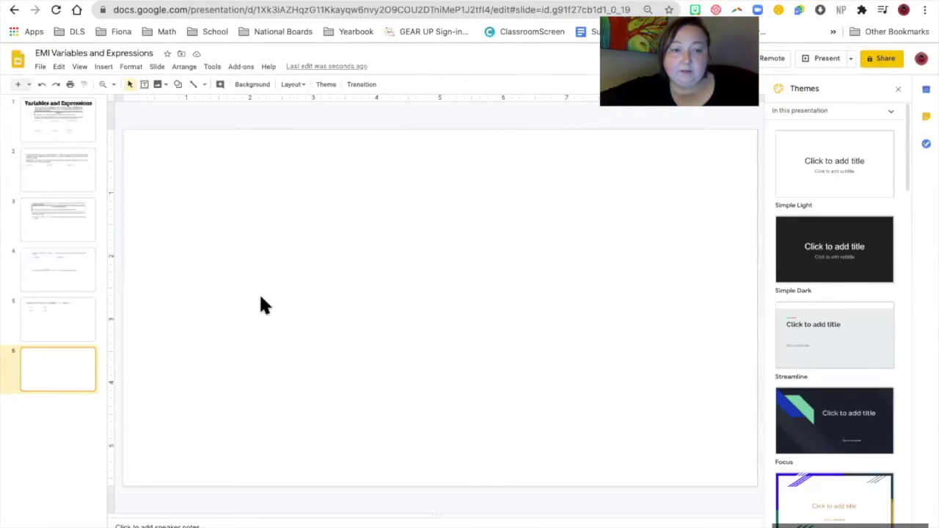
left_click(104, 67)
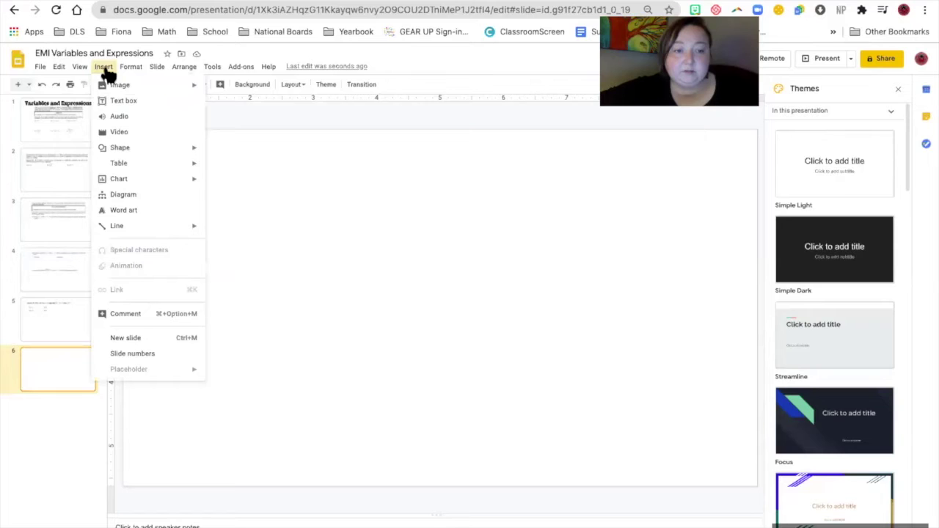
left_click(115, 131)
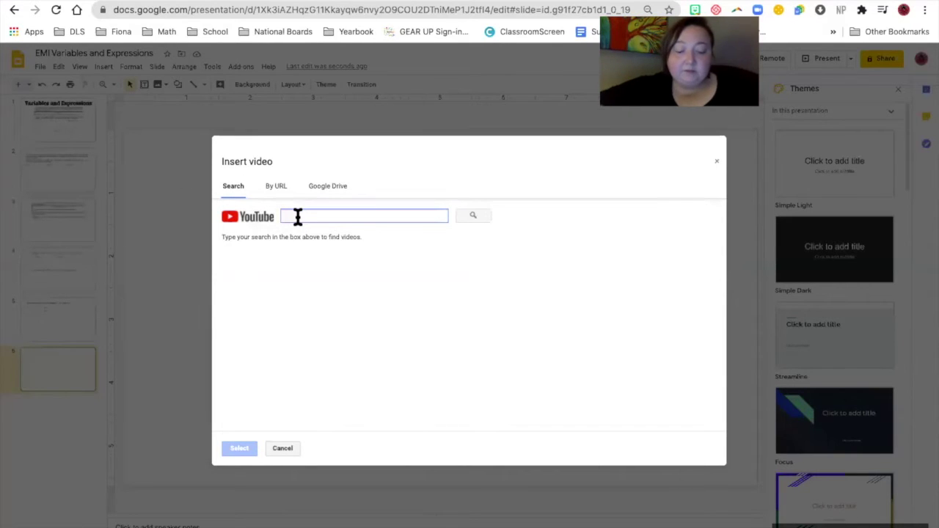
key("ctrl+v")
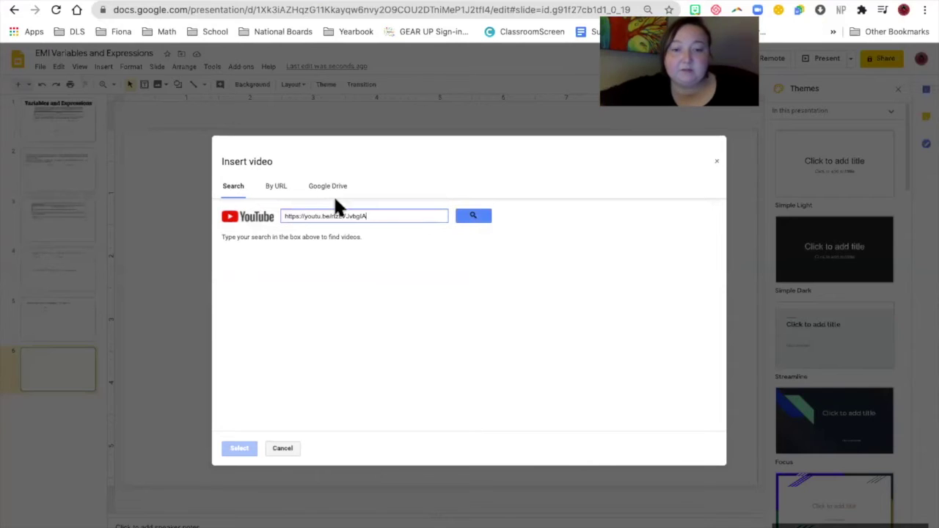
left_click(481, 218)
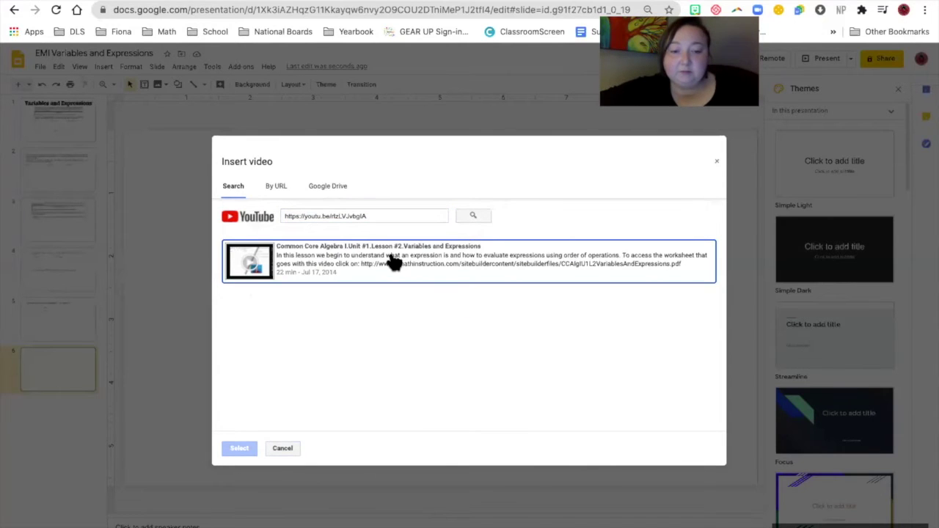
left_click(389, 262)
left_click(239, 448)
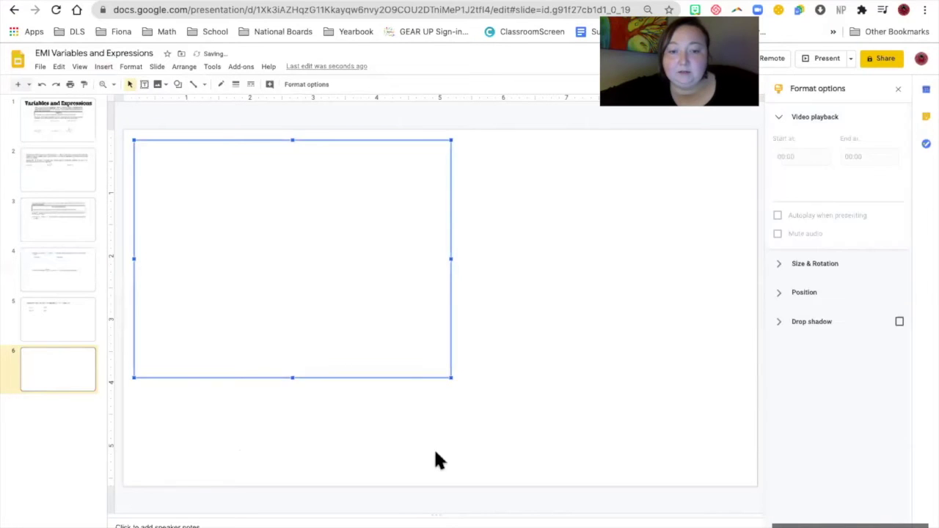
Enlarge the video to nearly the slide's height and centre it on slide 6
left_click_drag(455, 381, 573, 468)
left_click_drag(457, 421, 565, 426)
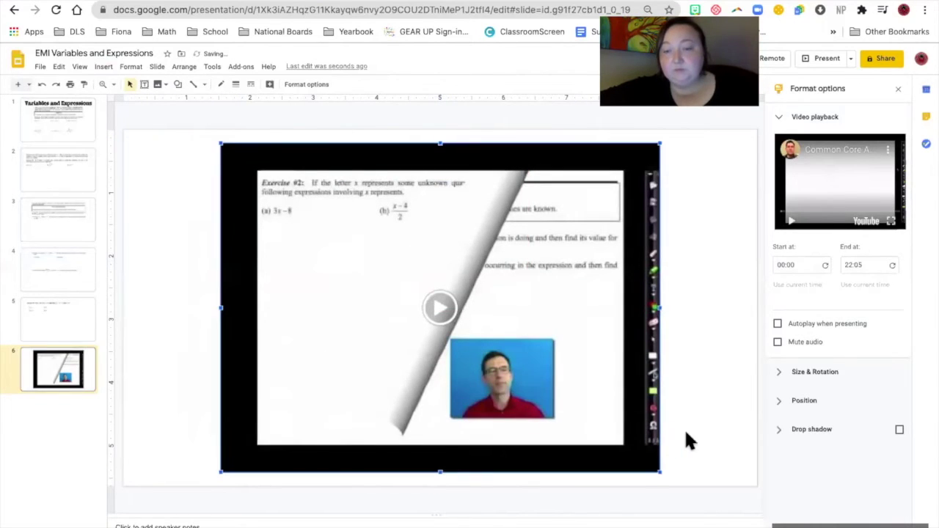
left_click(686, 433)
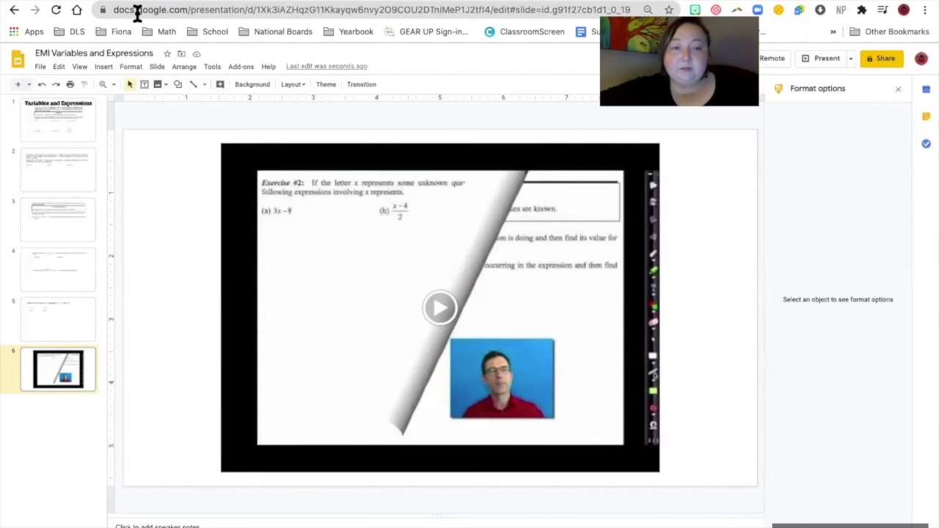
Copy the presentation's web address and open the Unit 1 Expressions, Equations, & Inequalities module in the Canvas course
left_click(138, 14)
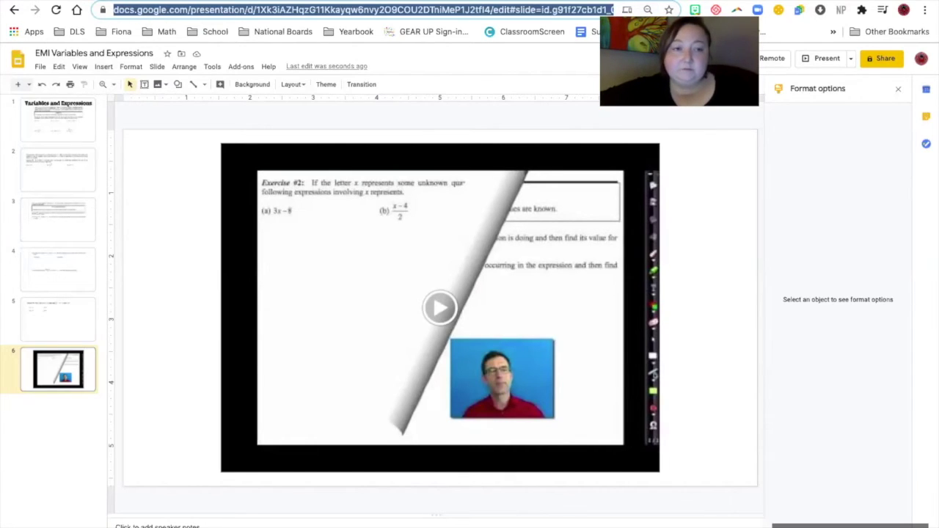
key("ctrl+Tab")
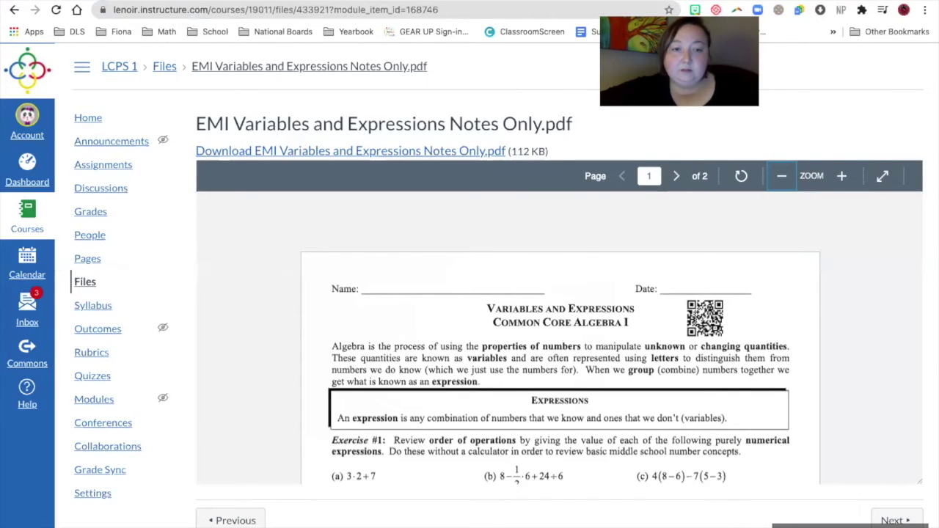
left_click(104, 122)
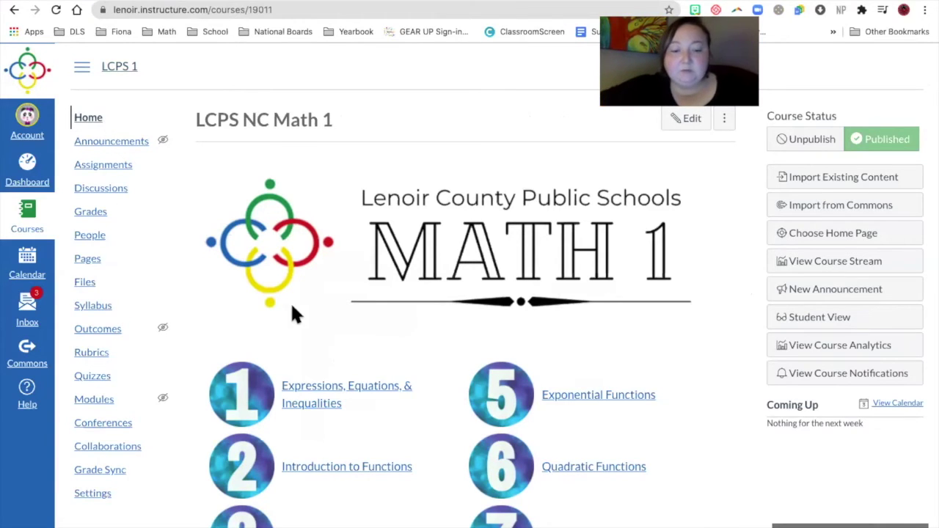
left_click(315, 391)
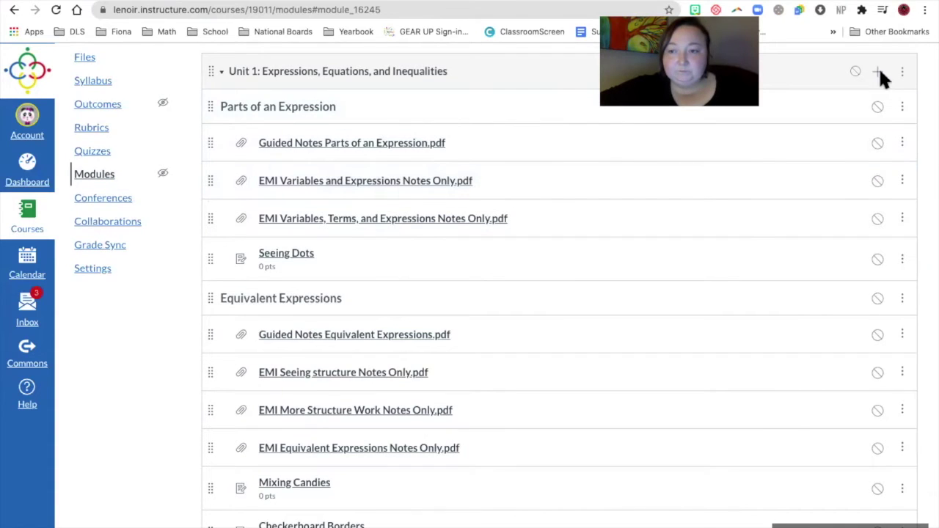
Start adding an External URL item to the Unit 1 module, using the copied presentation address as its URL
left_click(878, 72)
left_click(354, 199)
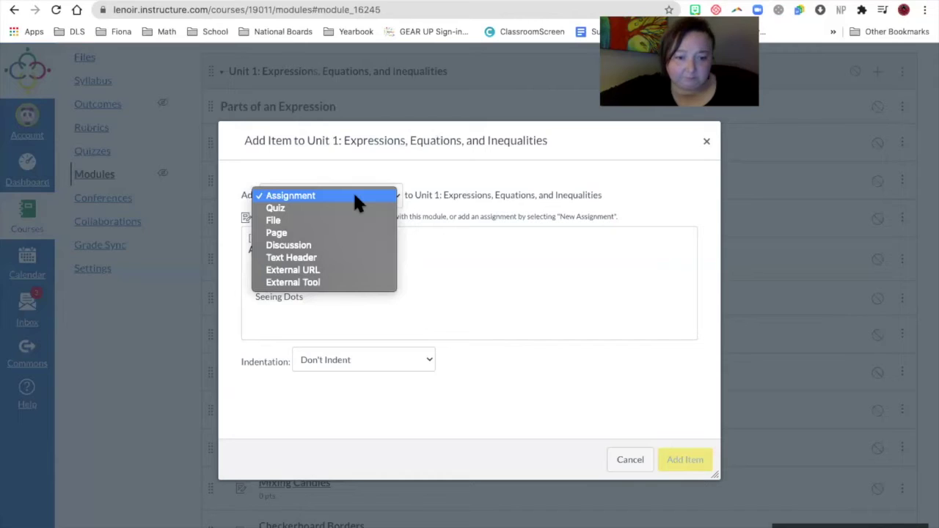
left_click(341, 268)
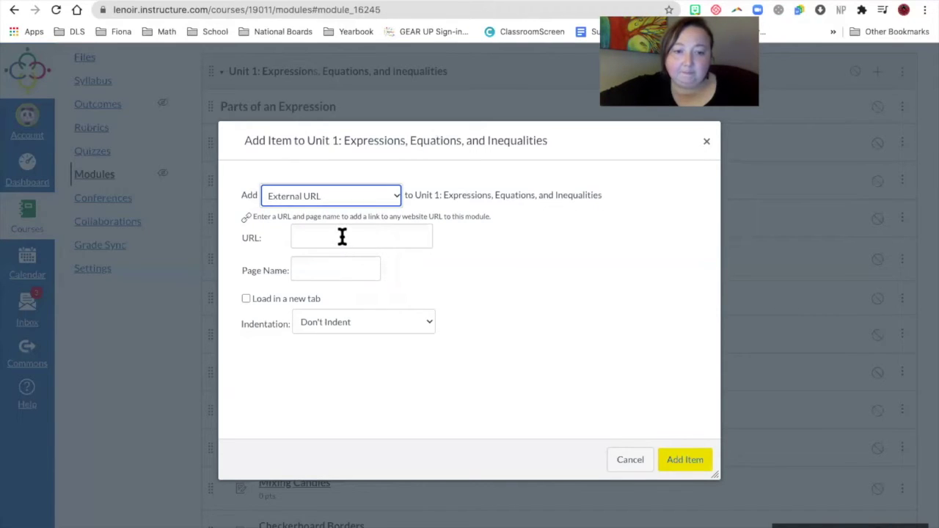
left_click(341, 237)
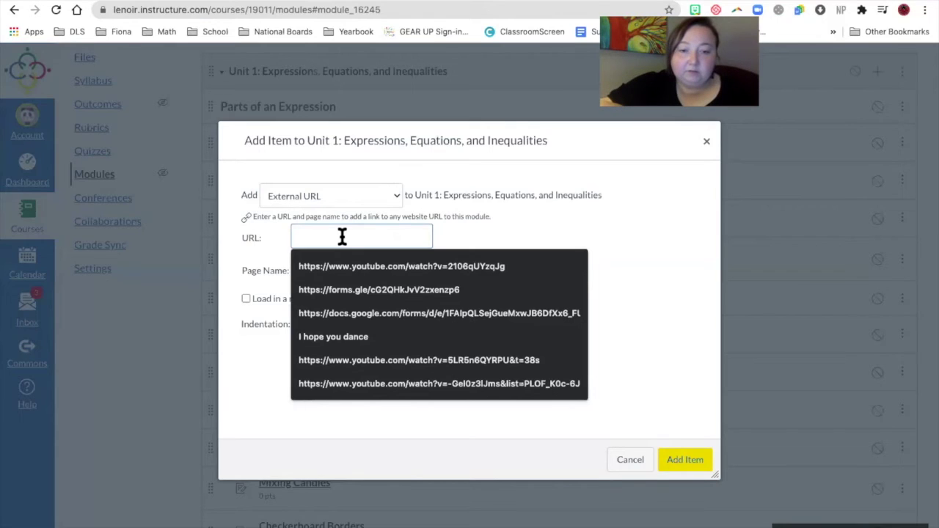
key("ctrl+v")
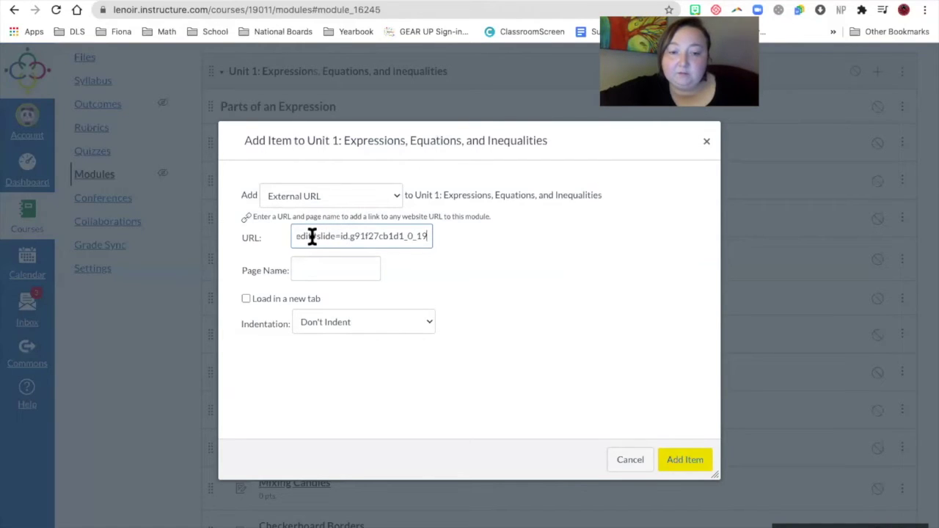
Replace the "edit" ending and everything after it in the item's URL with "copy"
left_click_drag(429, 235, 309, 239)
left_click(352, 247)
double_click(413, 233)
left_click(407, 235)
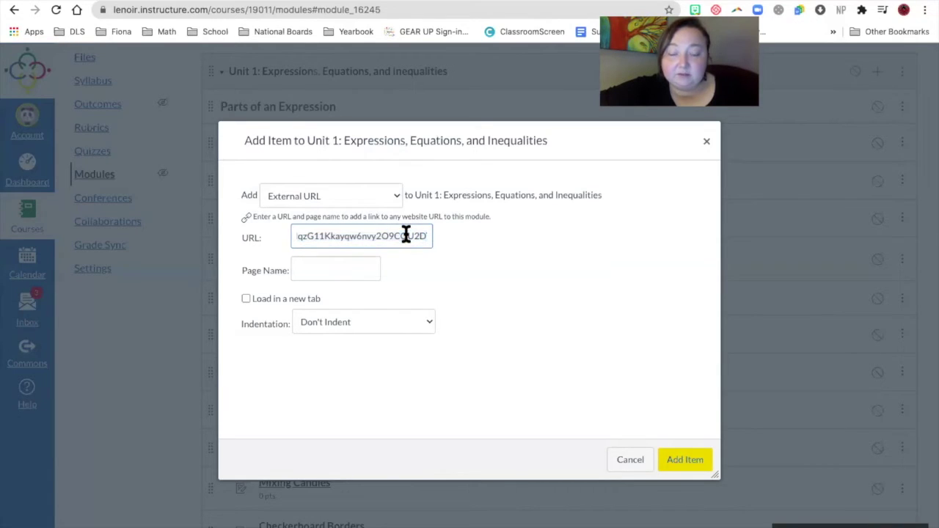
key("Right")
key("Right")
key("Right")
key("Right")
key("Right")
key("Right")
key("Right")
key("Right")
key("Right")
key("Right")
key("Right")
key("Right")
key("Right")
key("Right")
key("Right")
key("Right")
key("Right")
key("Right")
key("Right")
key("Right")
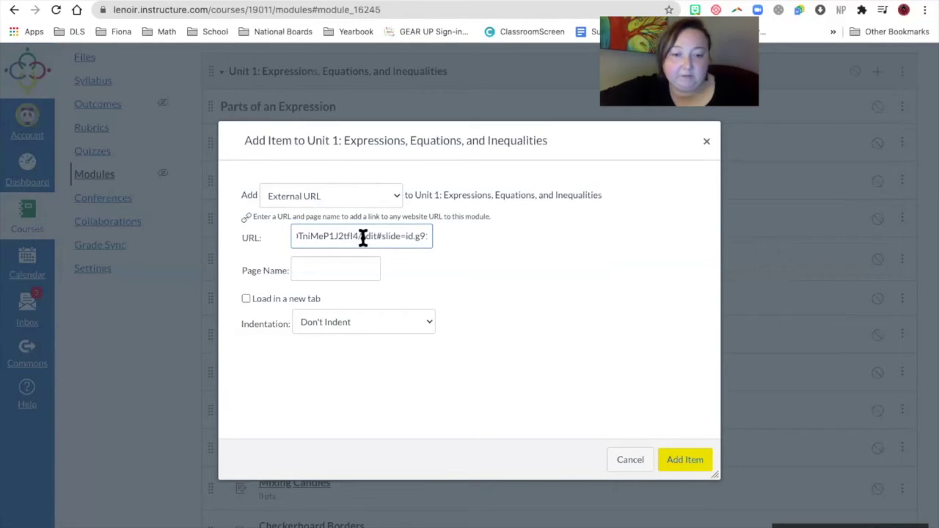
left_click_drag(371, 236, 441, 248)
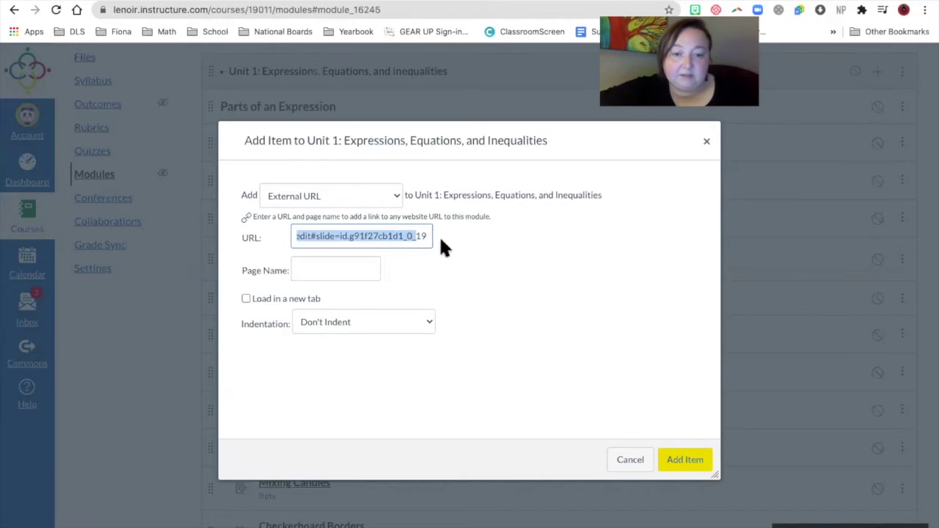
key("ctrl+v")
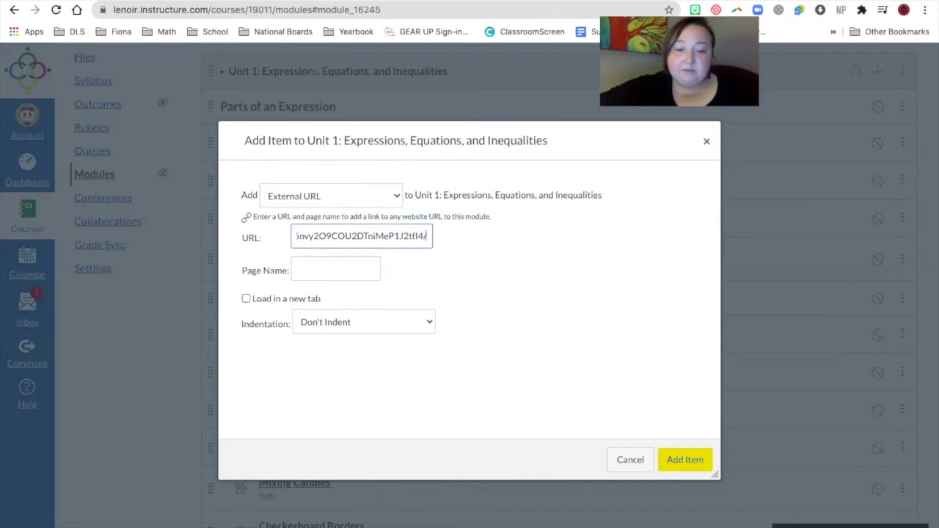
type("copy")
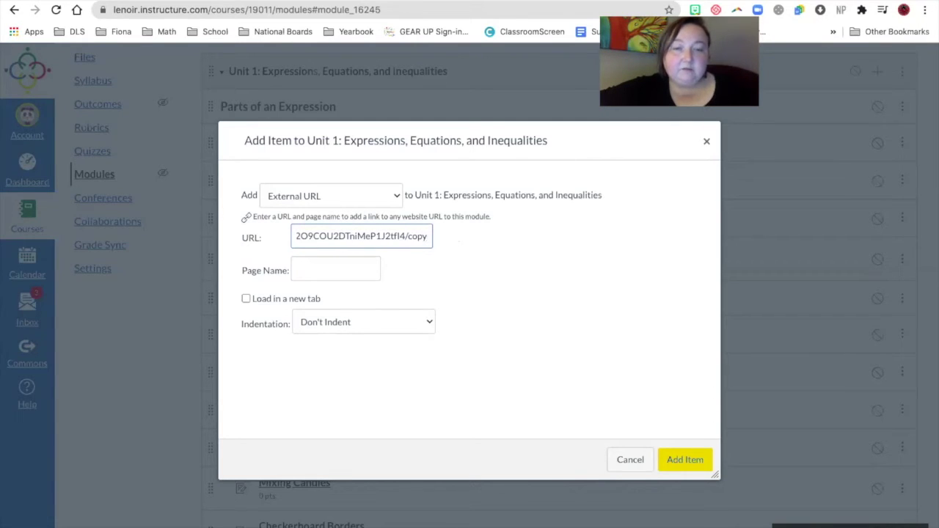
Name the page "EMI Variables and Expressions Google Slides Notes" and add the item to the Unit 1 module
left_click(358, 272)
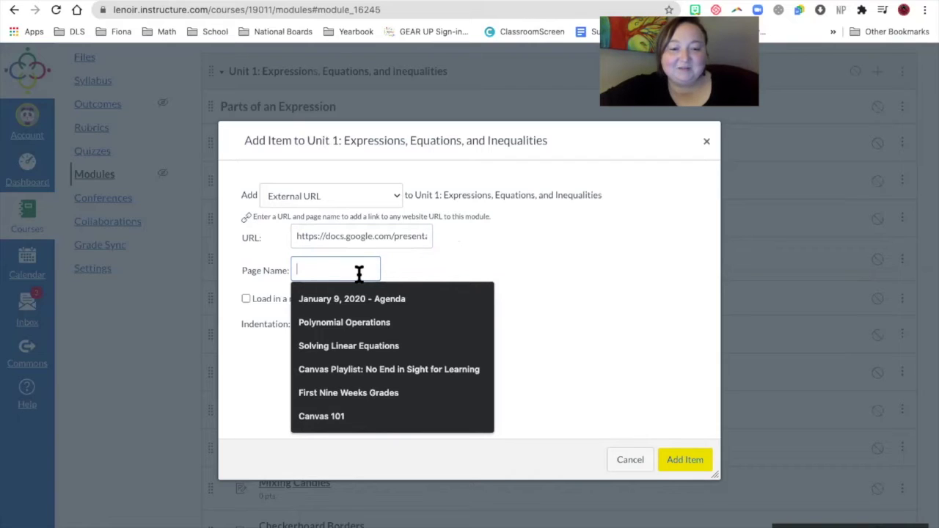
type("EMI")
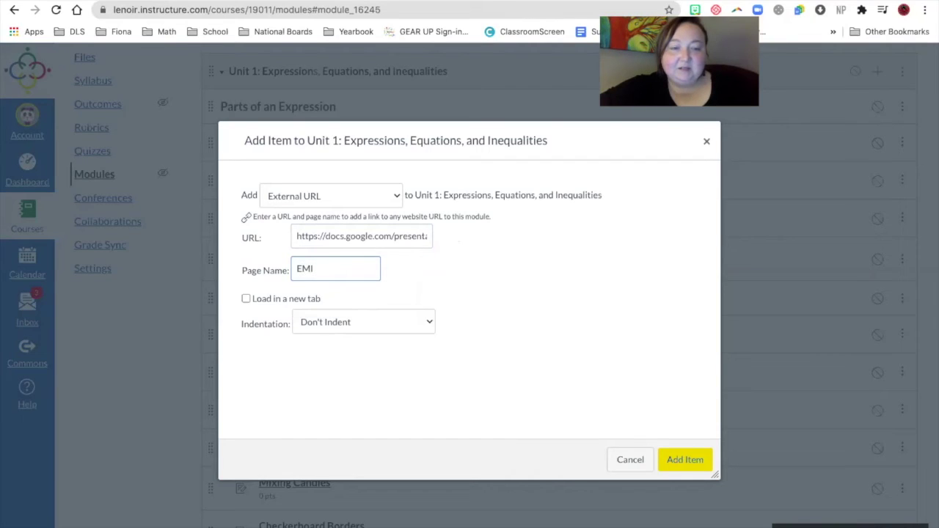
type(" SE")
key("BackSpace")
key("BackSpace")
type("V")
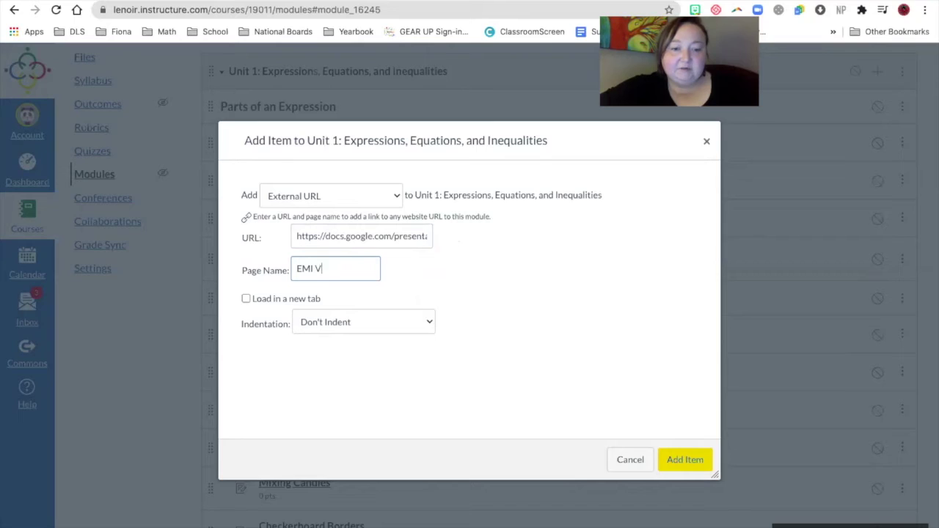
type("ariables and E")
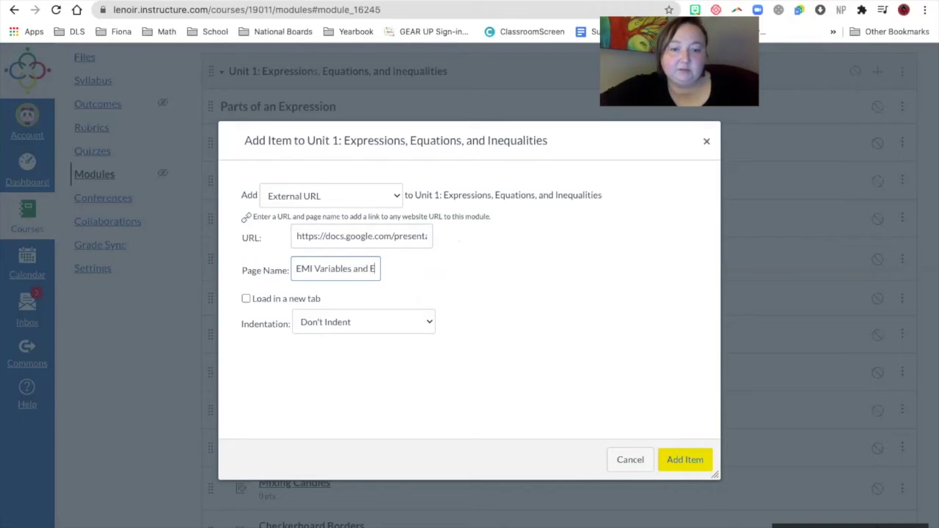
type("xpressions")
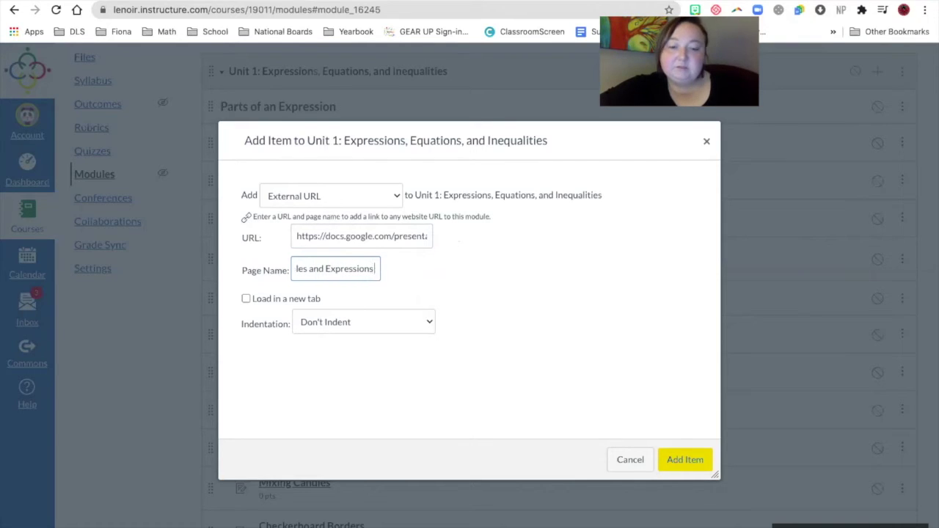
type(" Google Slides Notes")
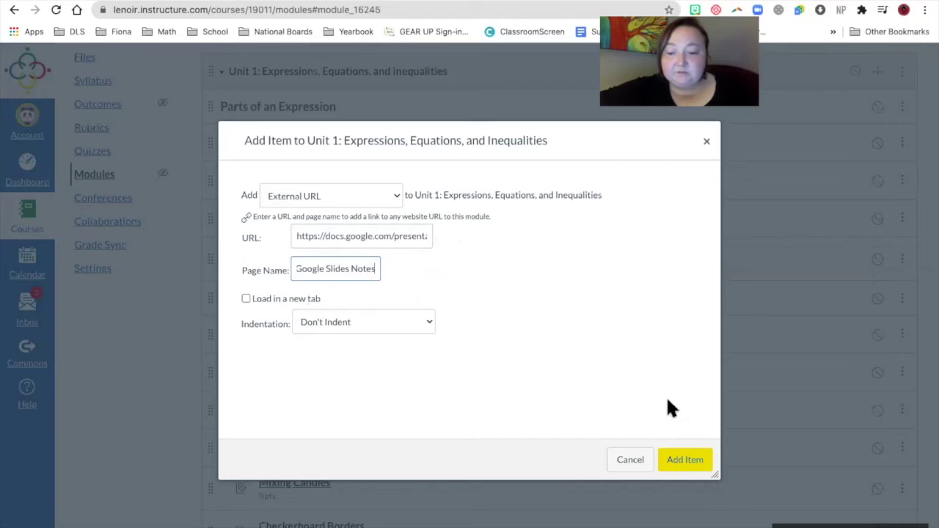
left_click(685, 463)
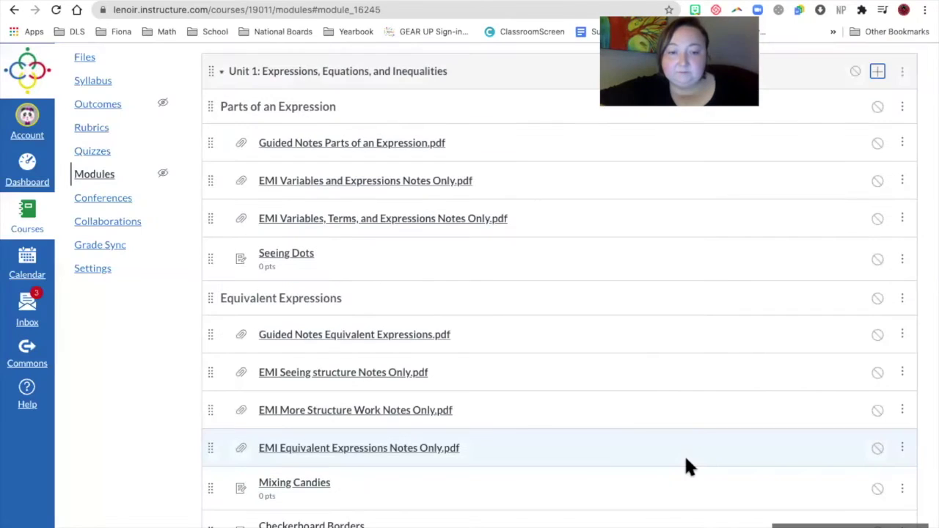
Look through the Unit 1 module for the new Google Slides notes link, in the browser and in the mobile Canvas view
scroll(684, 454, "up", 1)
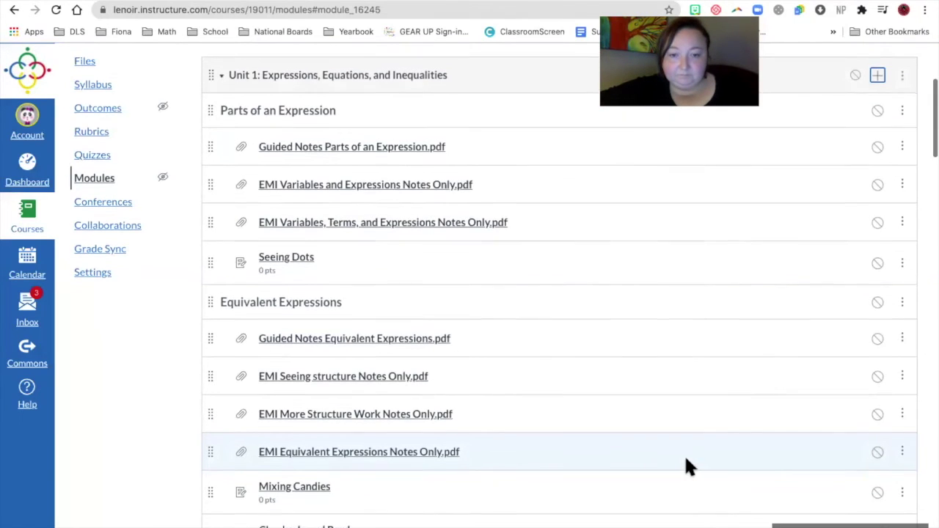
scroll(686, 463, "down", 5)
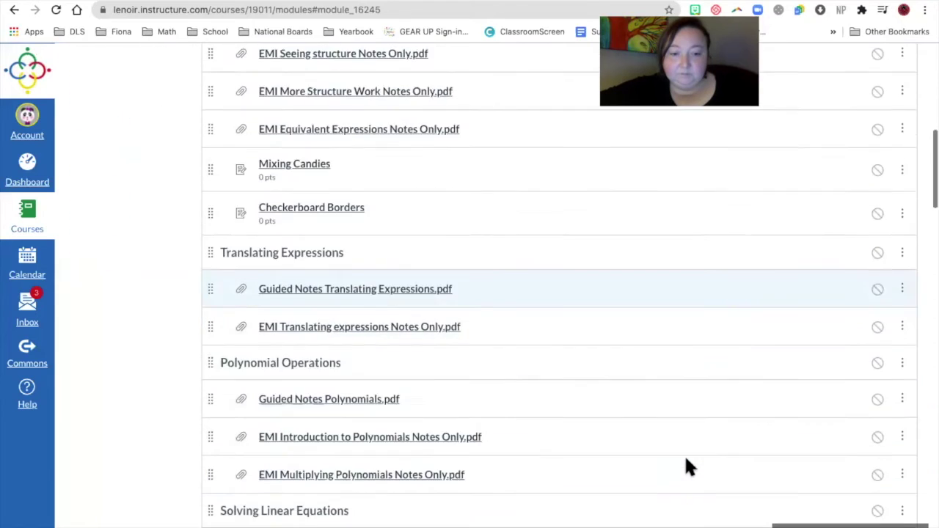
scroll(686, 459, "down", 10)
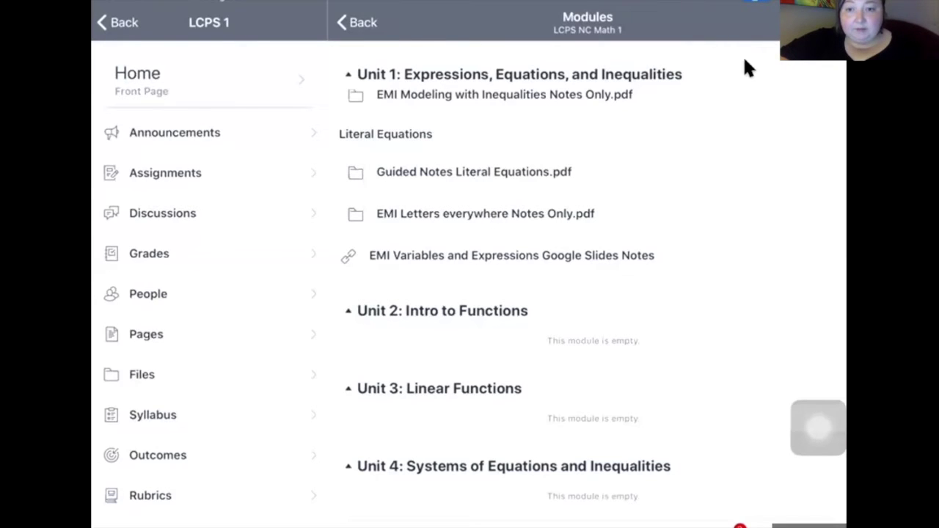
scroll(742, 66, "down", 1)
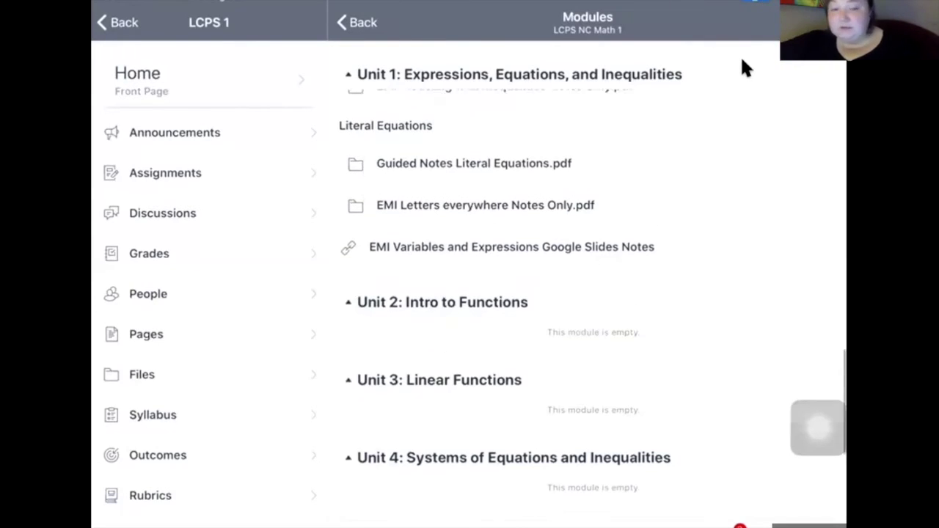
scroll(744, 68, "down", 1)
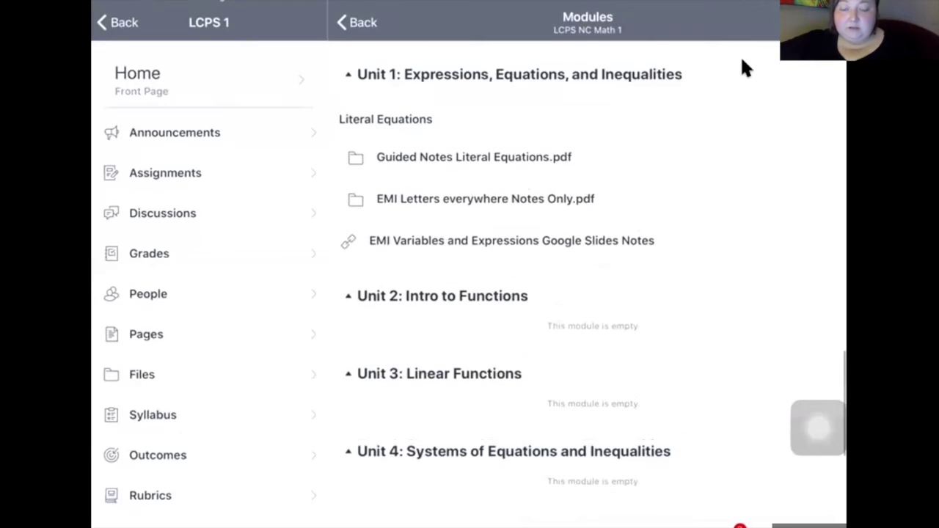
scroll(743, 68, "down", 1)
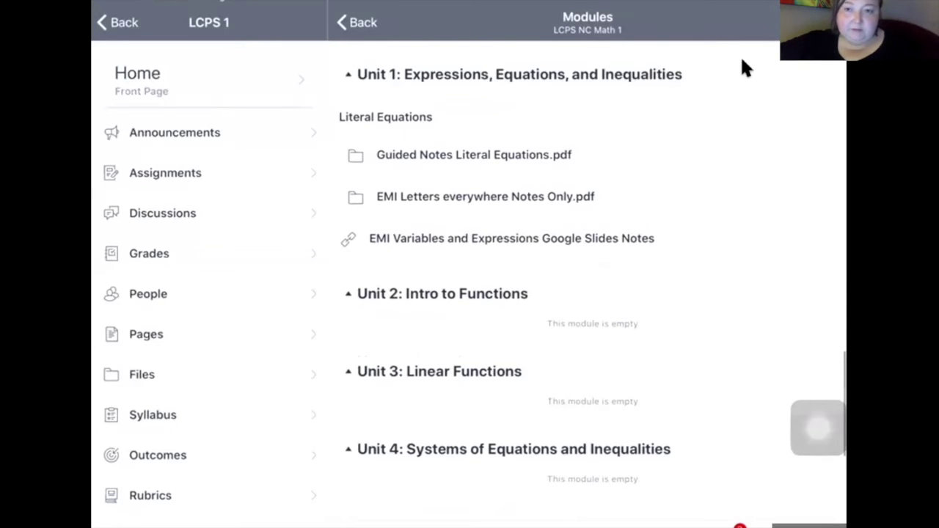
scroll(743, 61, "up", 1)
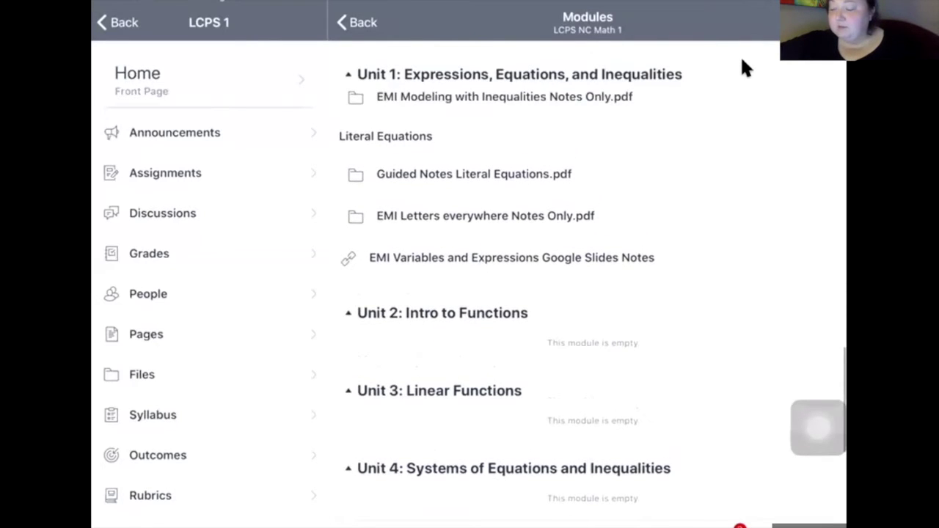
scroll(743, 61, "up", 1)
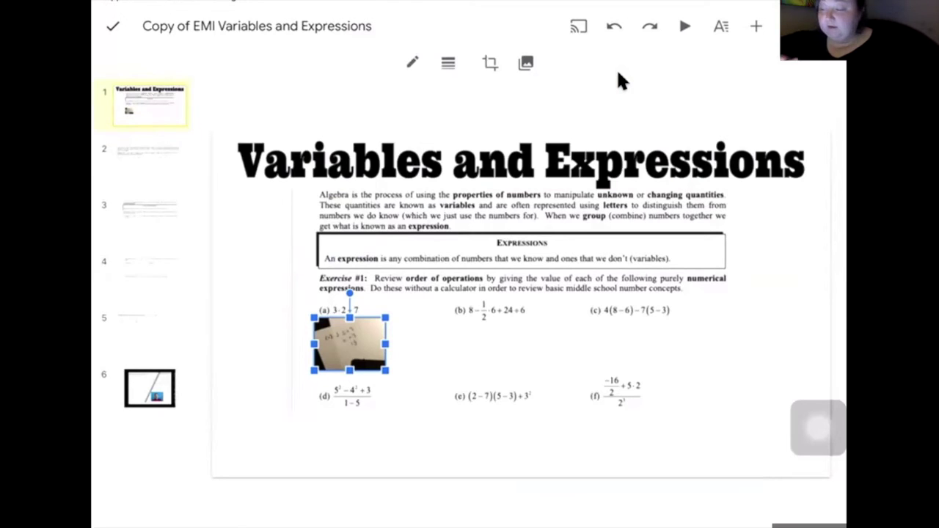
key("Escape")
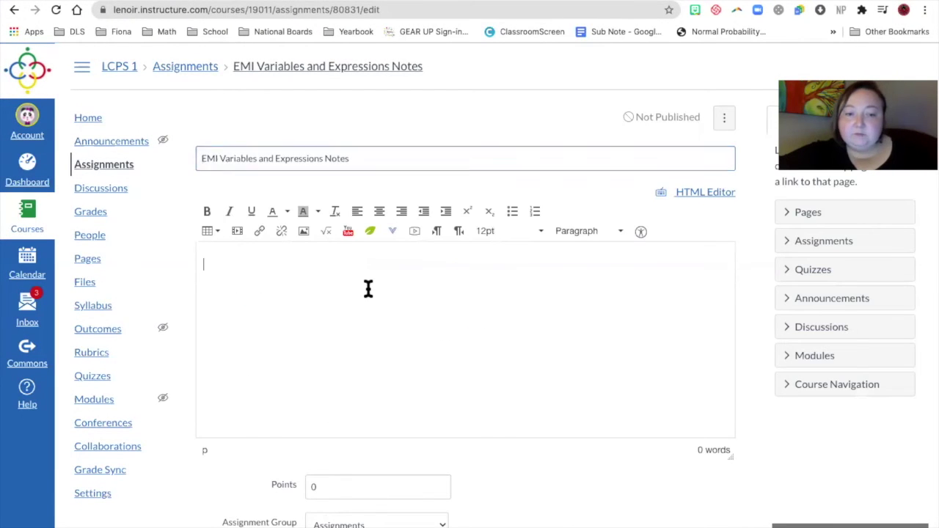
Write "Complete these notes prior to class tomorrow." as the description of the EMI Variables and Expressions Notes assignment
type("Pleae")
key("BackSpace")
key("BackSpace")
key("BackSpace")
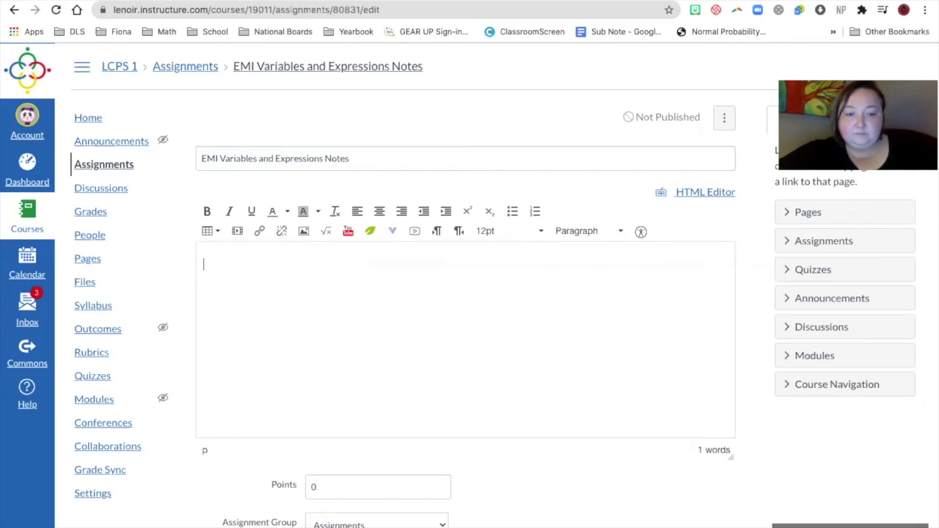
type("Complete these ")
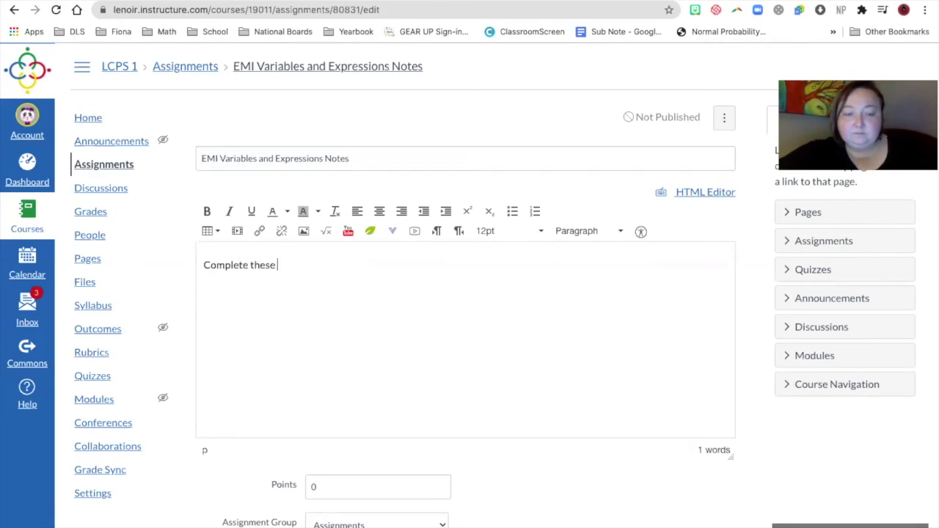
type("notes prr")
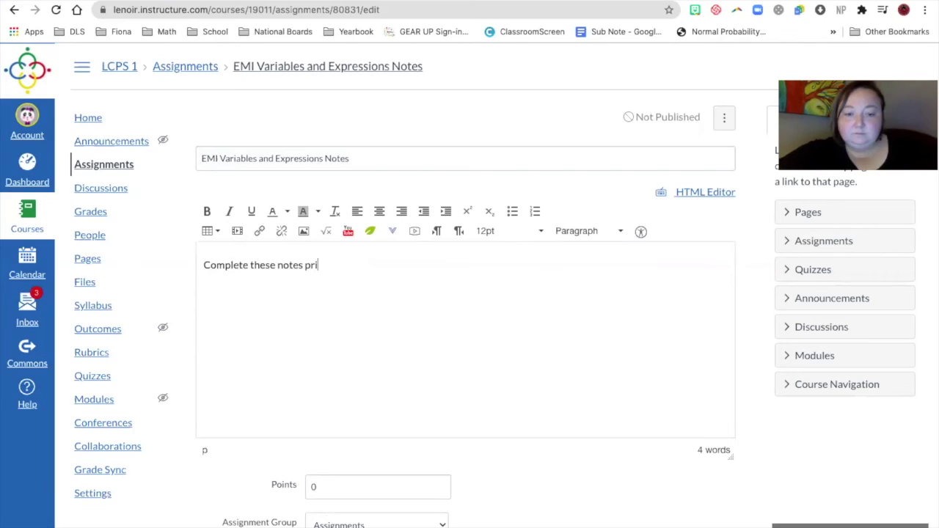
type("or to class tomorrow.")
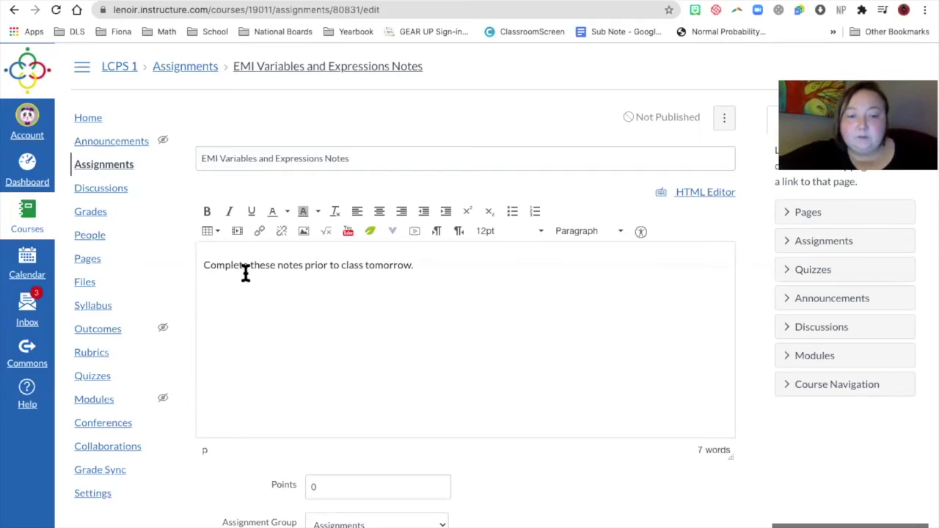
Start linking the words "these notes" to a website URL, using the address copied from the Google Slides presentation
left_click_drag(251, 264, 308, 264)
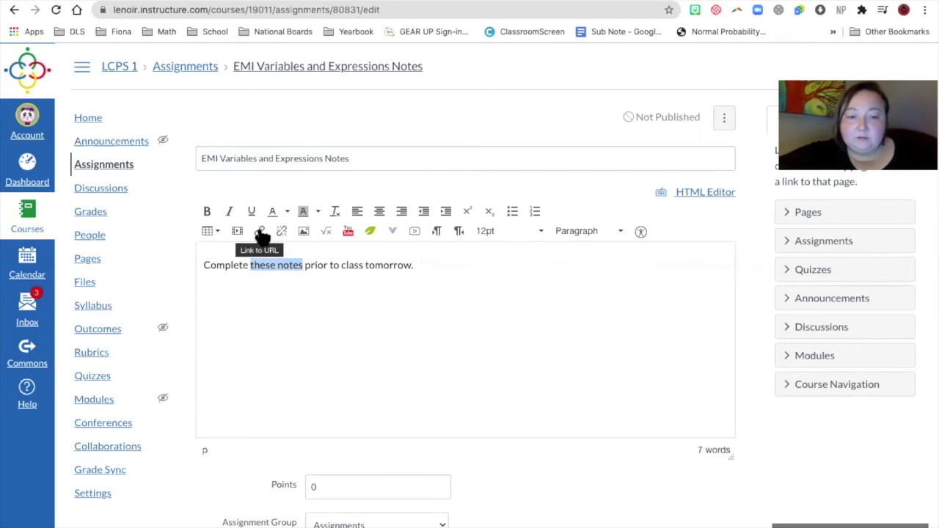
left_click(259, 231)
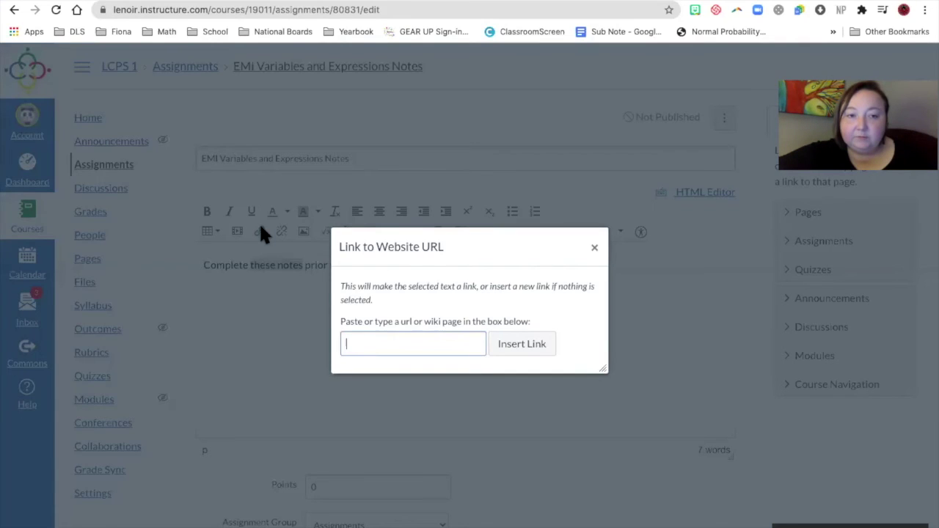
left_click(236, 2)
left_click(79, 117)
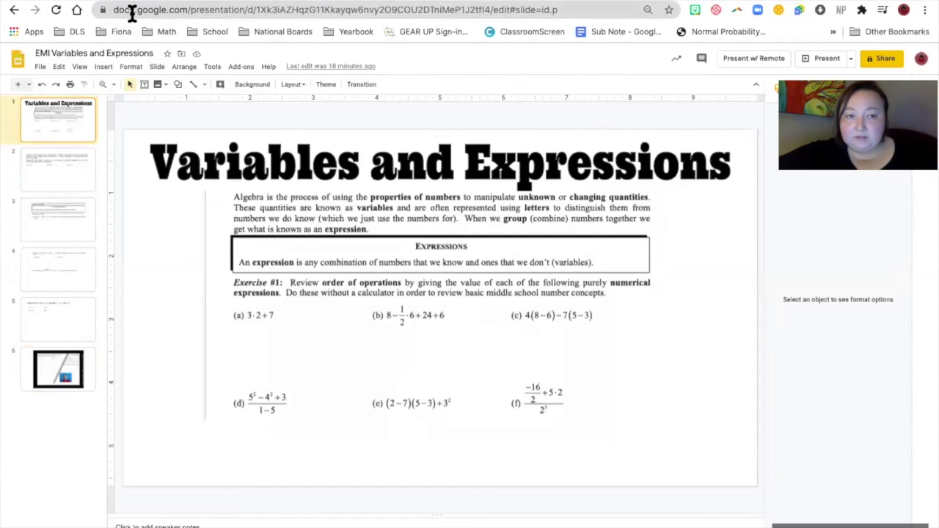
left_click(132, 11)
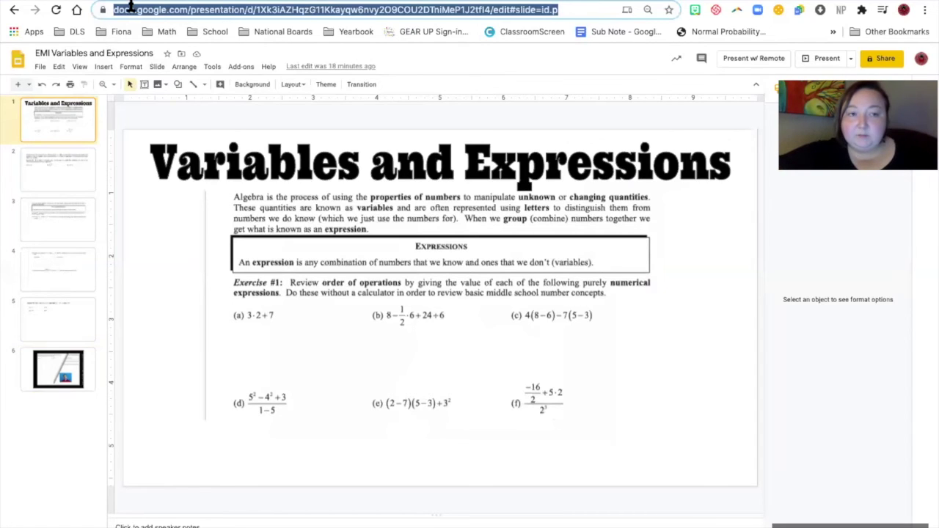
key("ctrl+Tab")
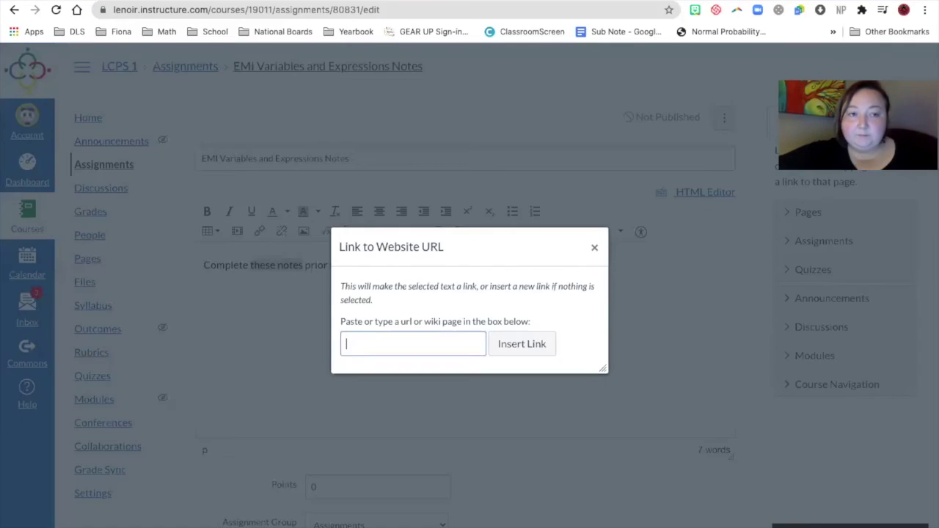
left_click(377, 348)
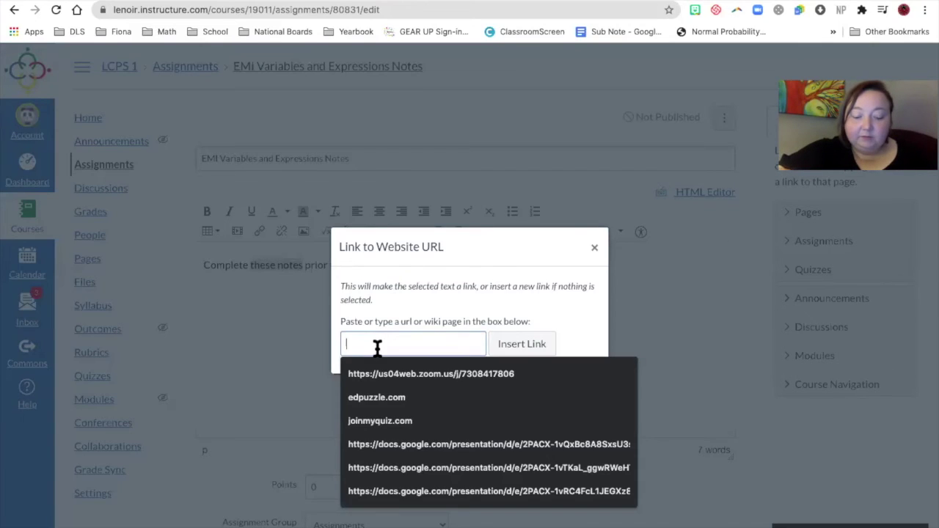
key("ctrl+v")
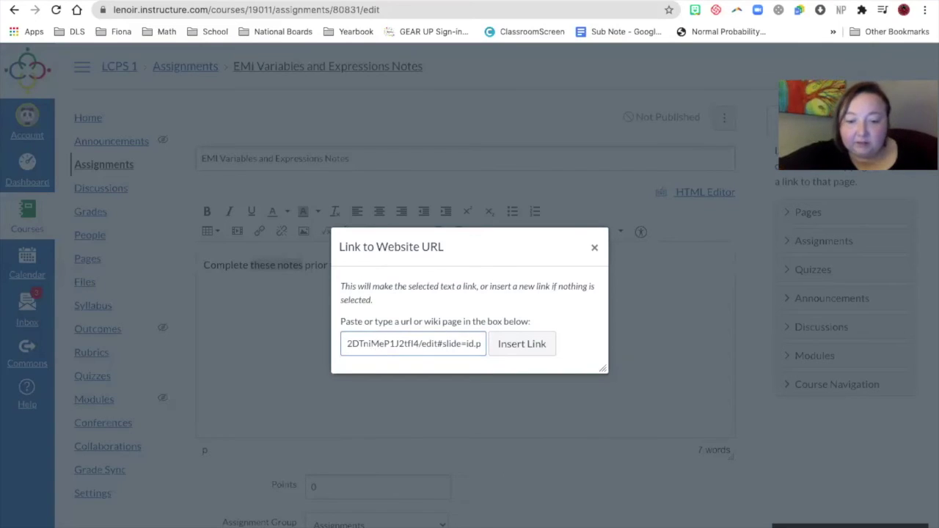
Replace "edit" and everything after it in the link's URL with "copy" and insert the link in the description
key("Left")
key("Left")
key("Left")
key("Left")
key("Left")
key("Left")
key("Left")
key("Left")
key("Left")
key("Left")
key("Left")
key("Left")
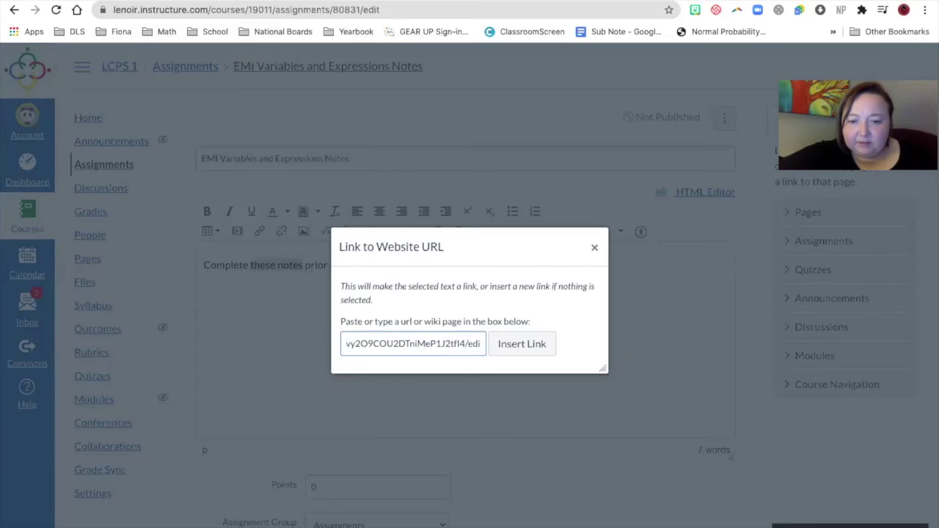
key("BackSpace")
key("BackSpace")
key("BackSpace")
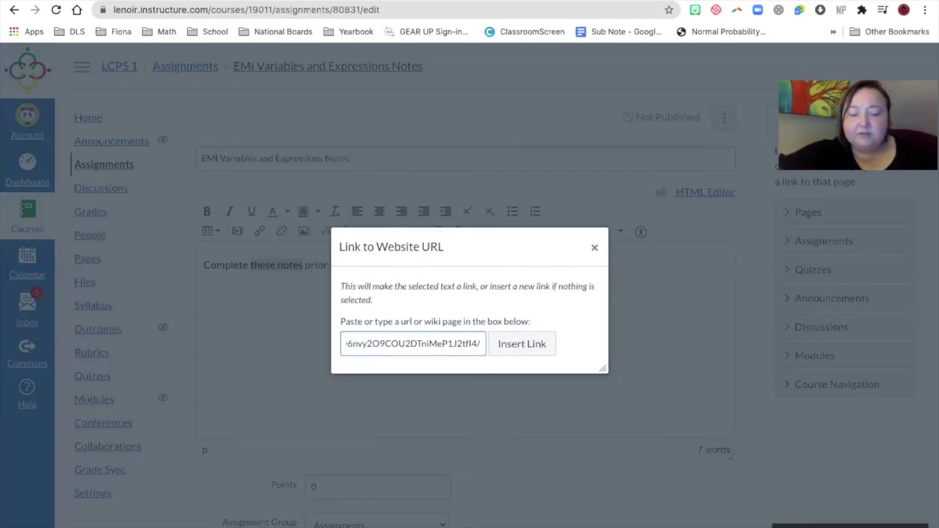
type("copy")
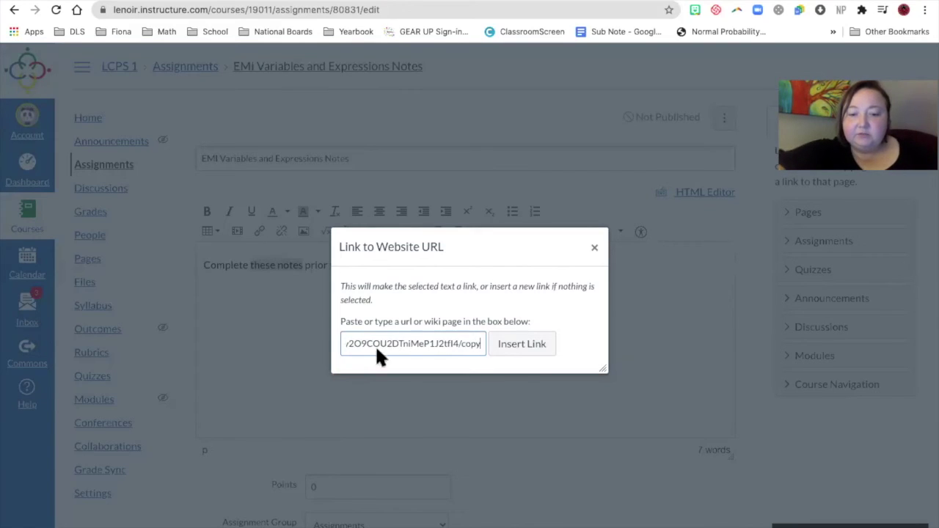
left_click(523, 351)
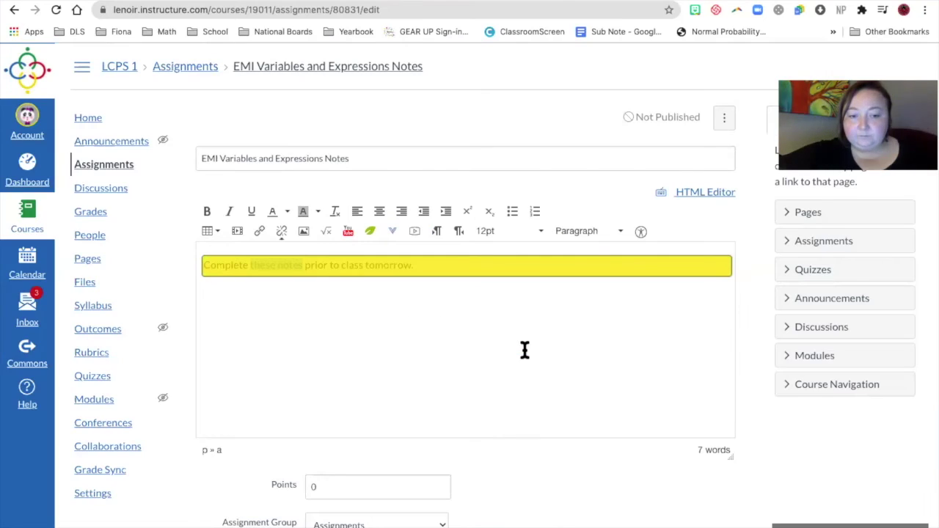
left_click(525, 350)
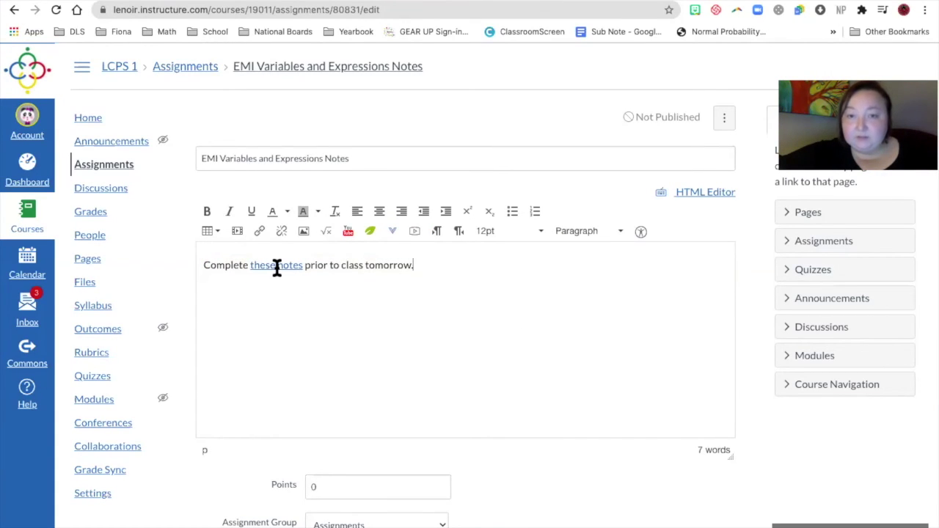
Set the assignment's submission type to Online and allow File Uploads as the entry option
scroll(472, 306, "down", 2)
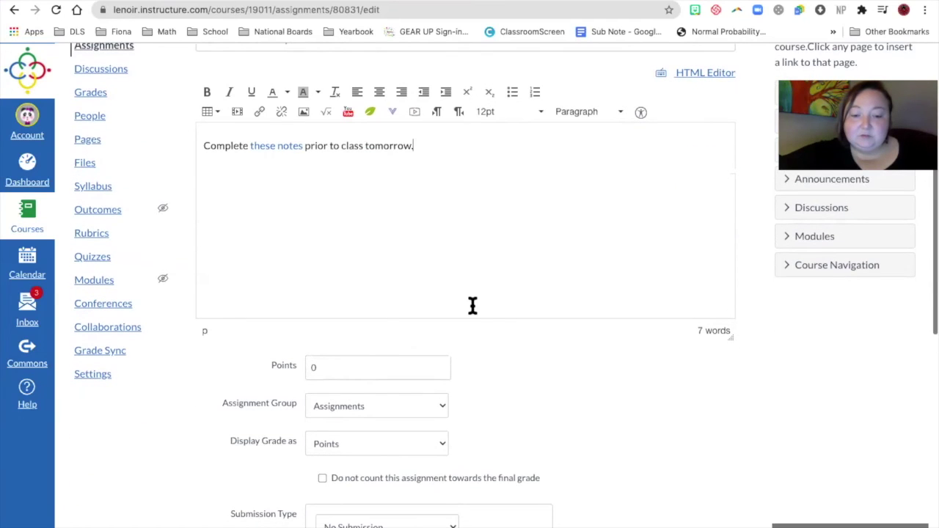
scroll(341, 418, "down", 2)
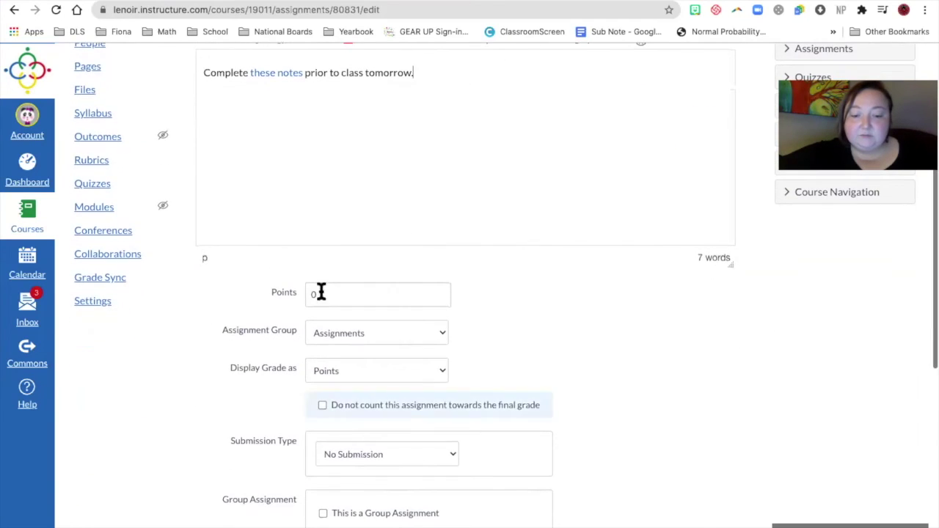
scroll(404, 429, "down", 3)
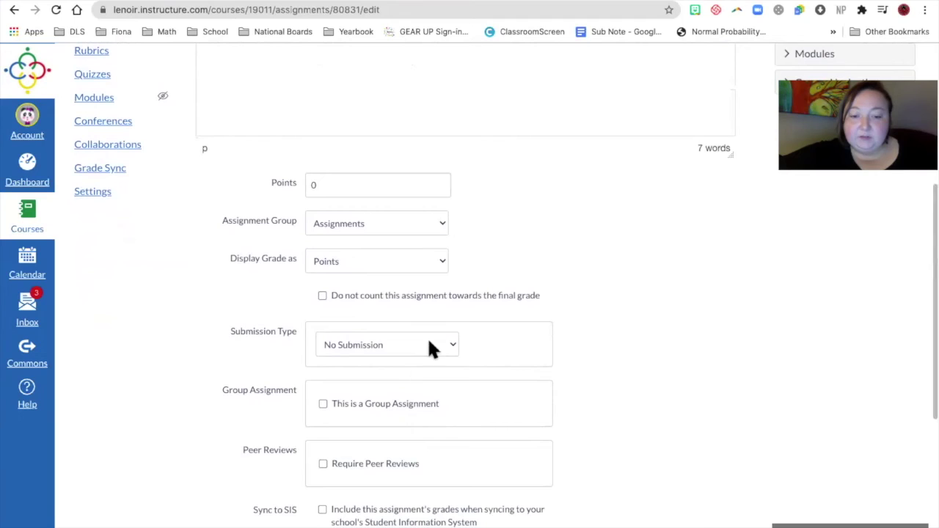
left_click(430, 345)
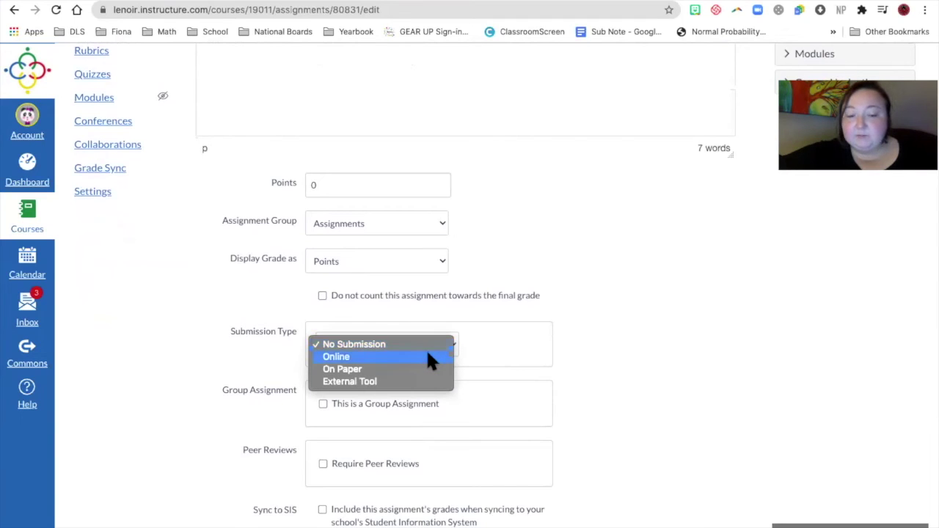
left_click(429, 355)
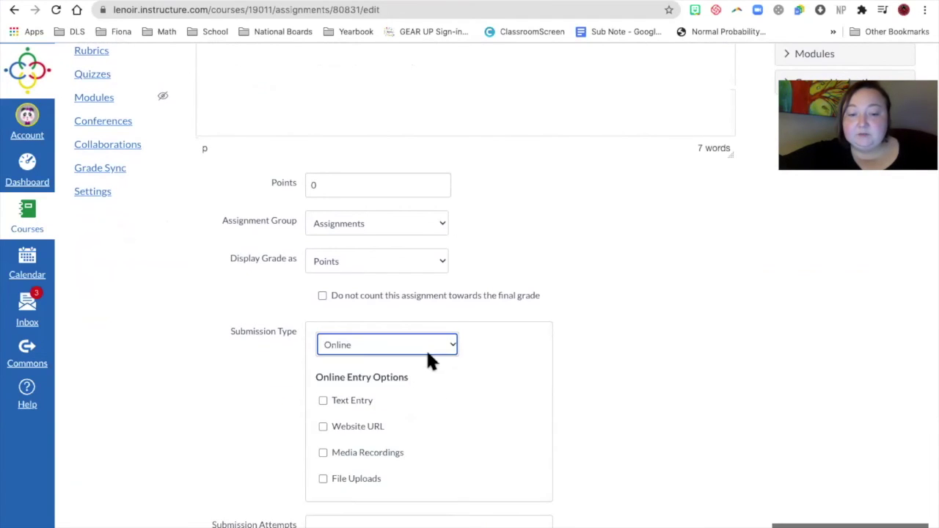
scroll(428, 355, "down", 4)
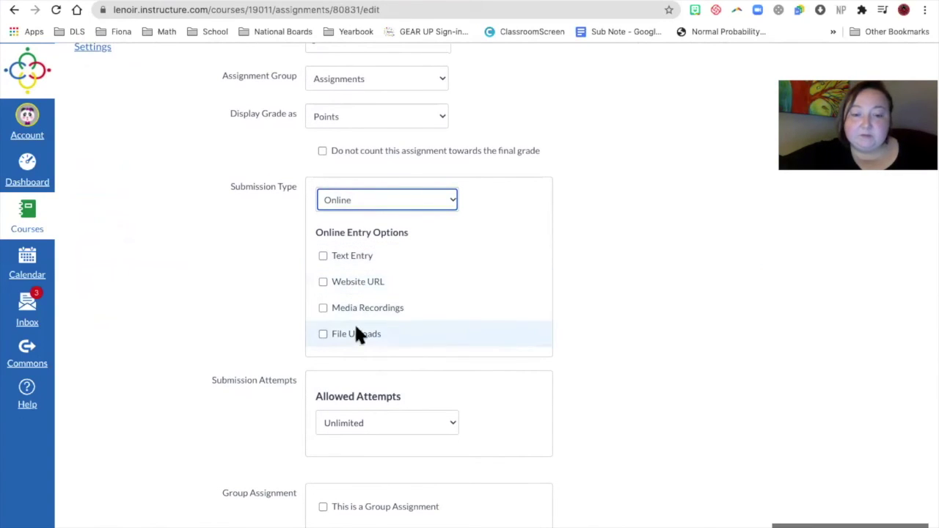
left_click(324, 335)
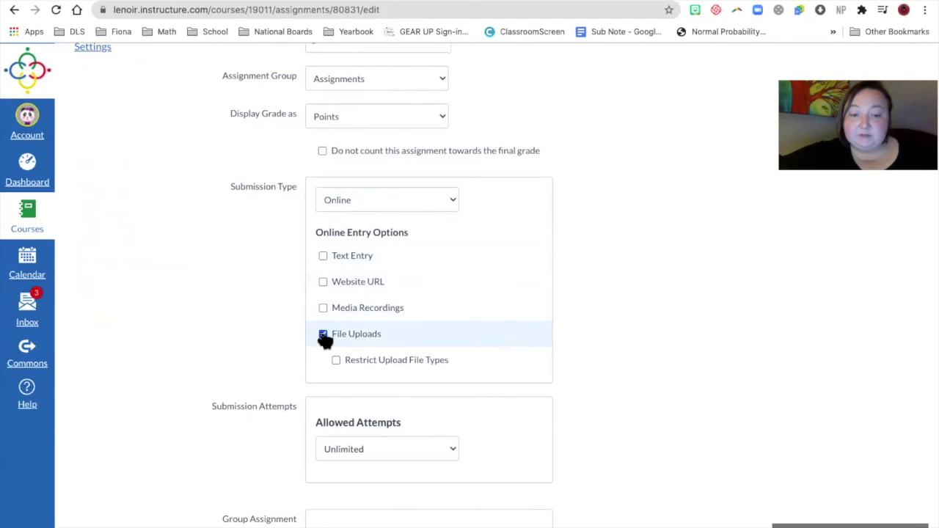
Set the assignment's due date to August 15, 2020 for everyone and save the assignment without publishing it
scroll(493, 342, "down", 1)
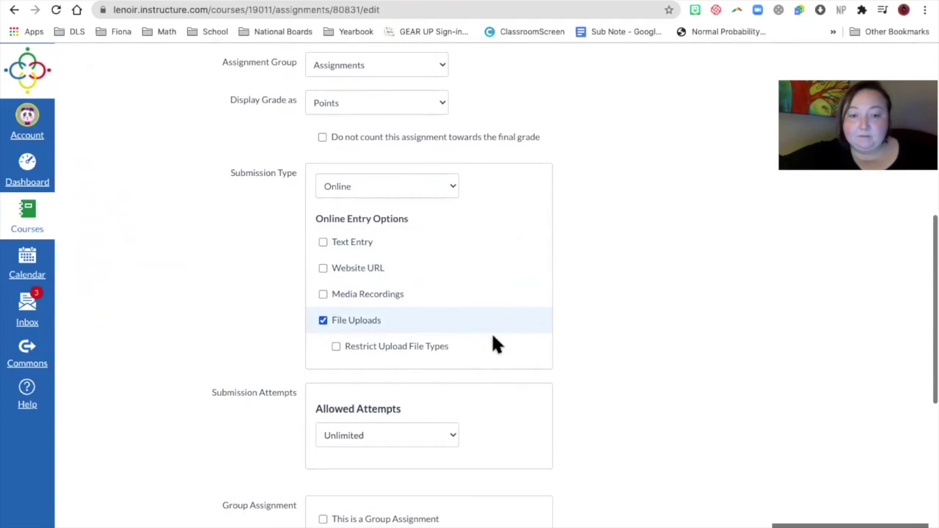
scroll(493, 341, "down", 5)
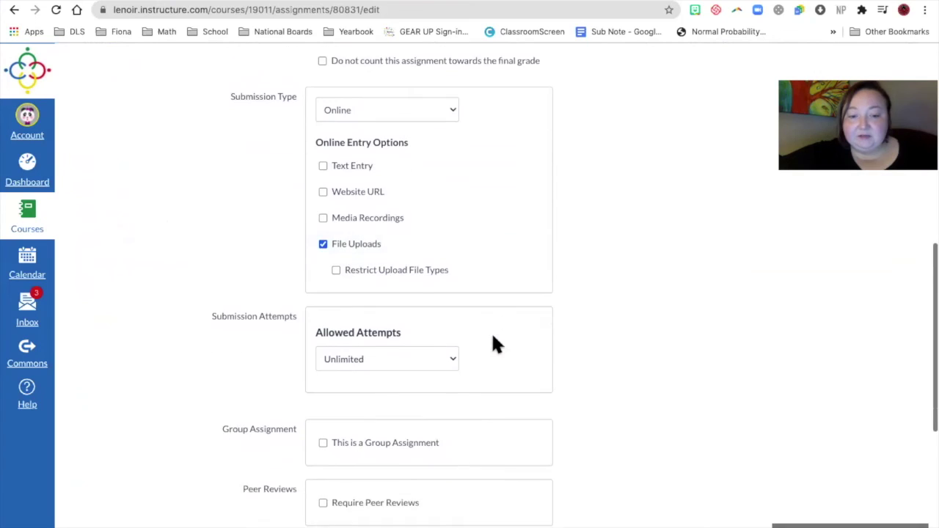
scroll(494, 339, "down", 3)
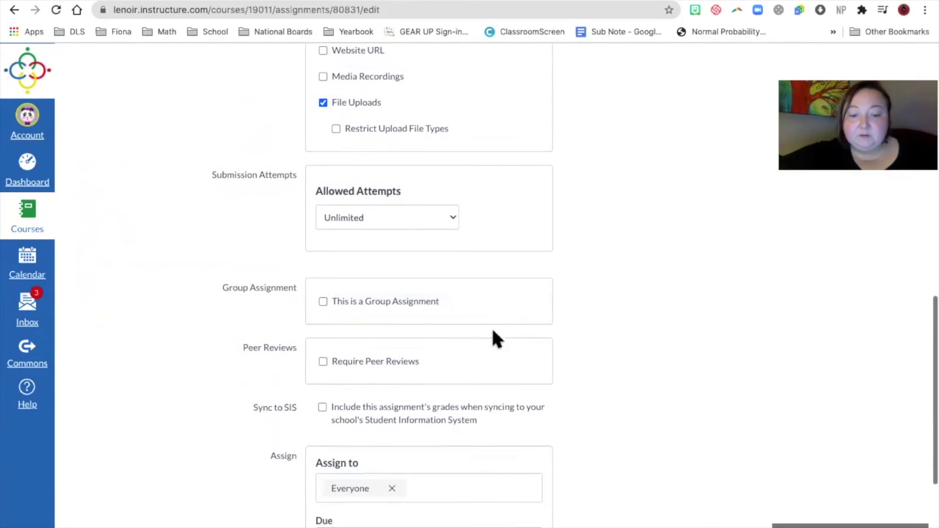
scroll(430, 378, "down", 5)
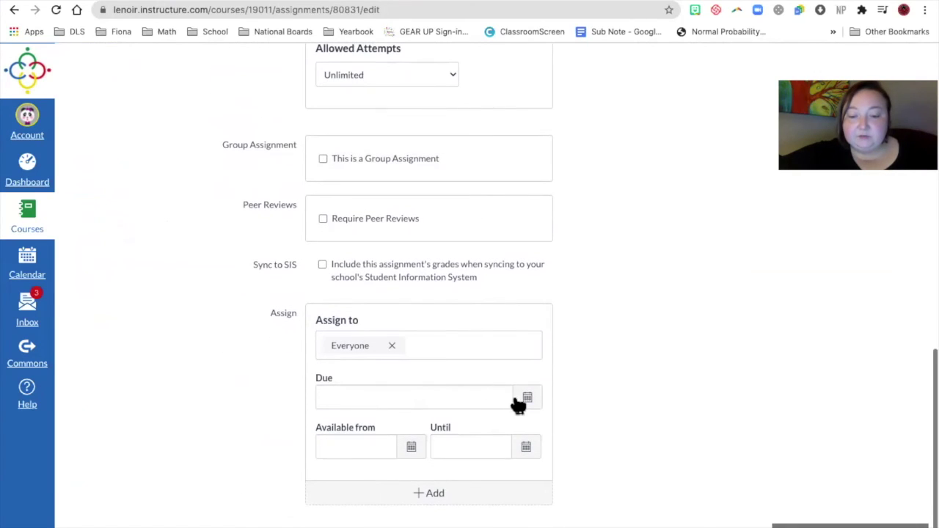
left_click(532, 404)
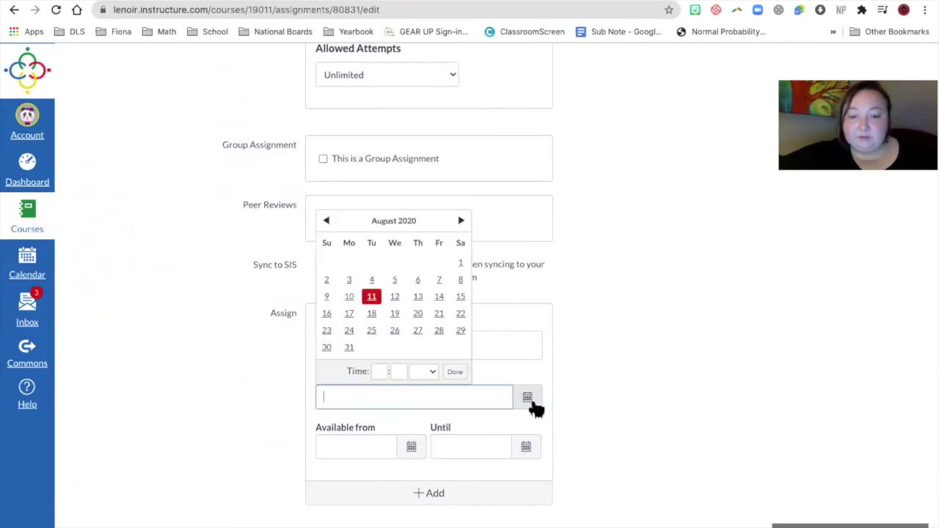
left_click(463, 301)
scroll(613, 396, "down", 1)
left_click(614, 396)
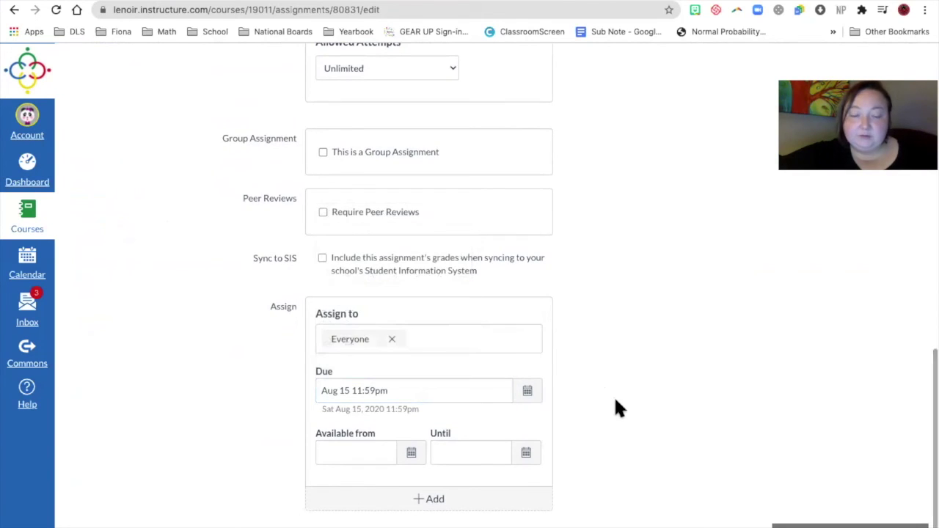
scroll(615, 400, "down", 2)
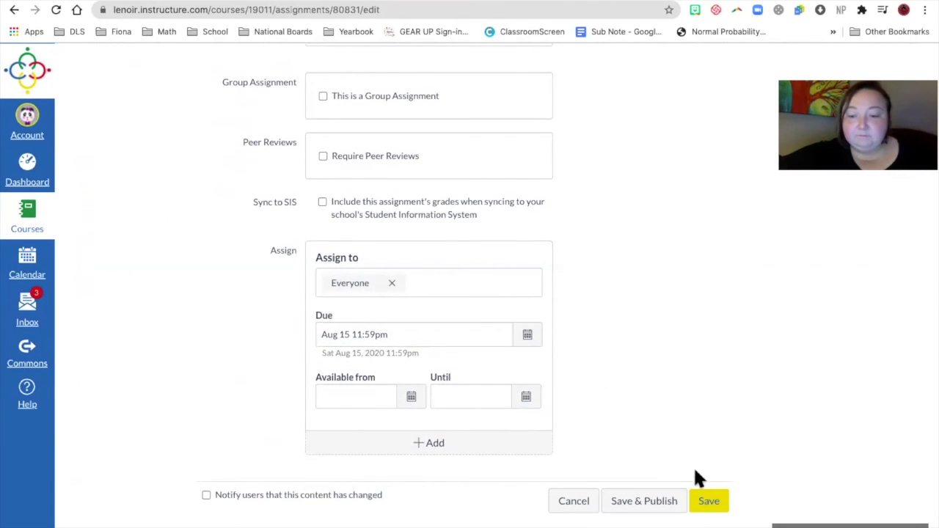
left_click(705, 502)
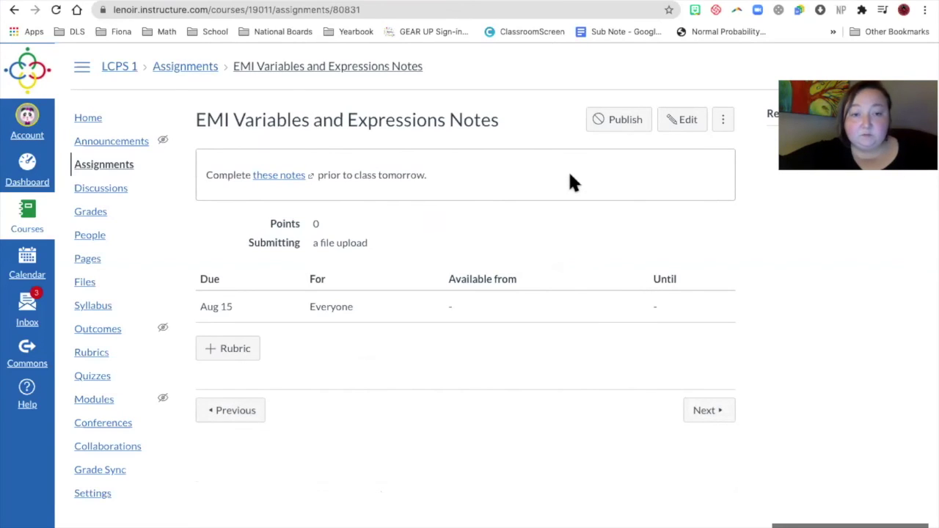
Switch to the mirrored iPad's Google Slides copy of the notes and send a copy in PDF format to the Canvas Student app
key("ctrl+Left")
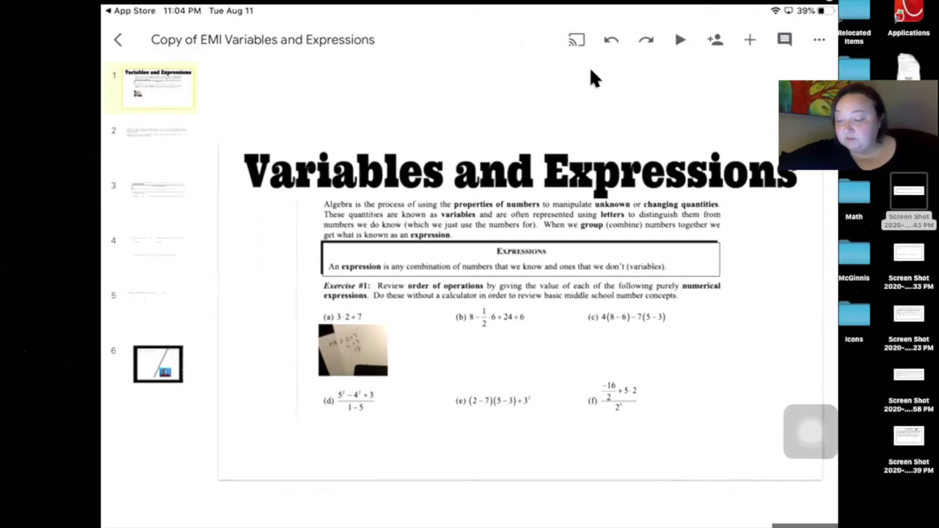
left_click(819, 40)
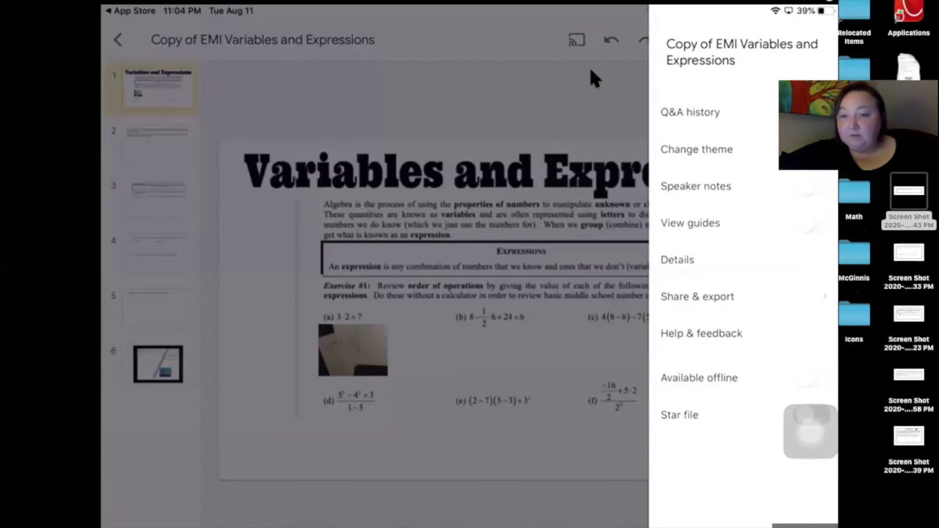
left_click(591, 72)
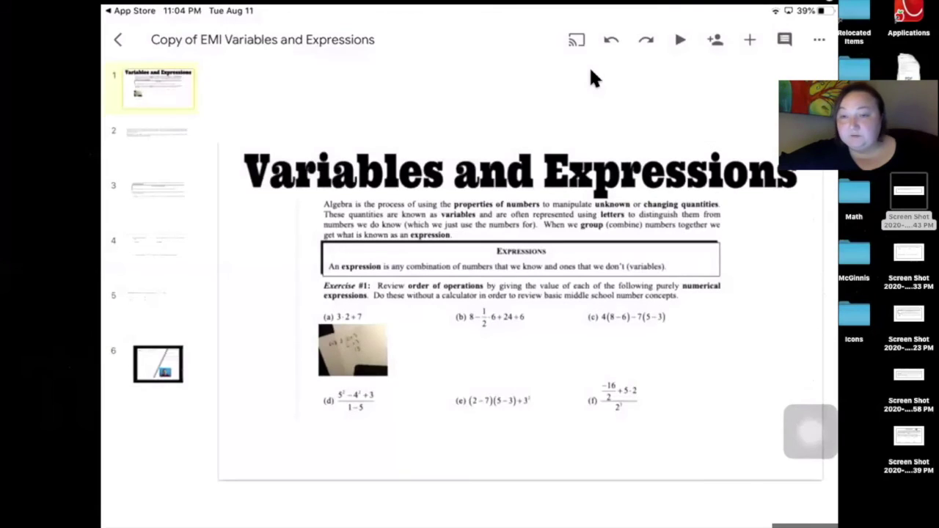
left_click(819, 39)
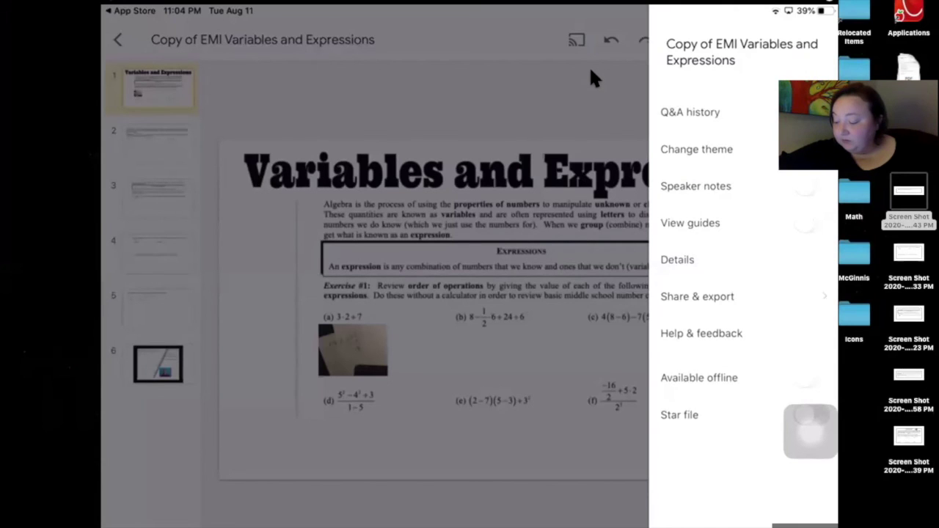
left_click(697, 297)
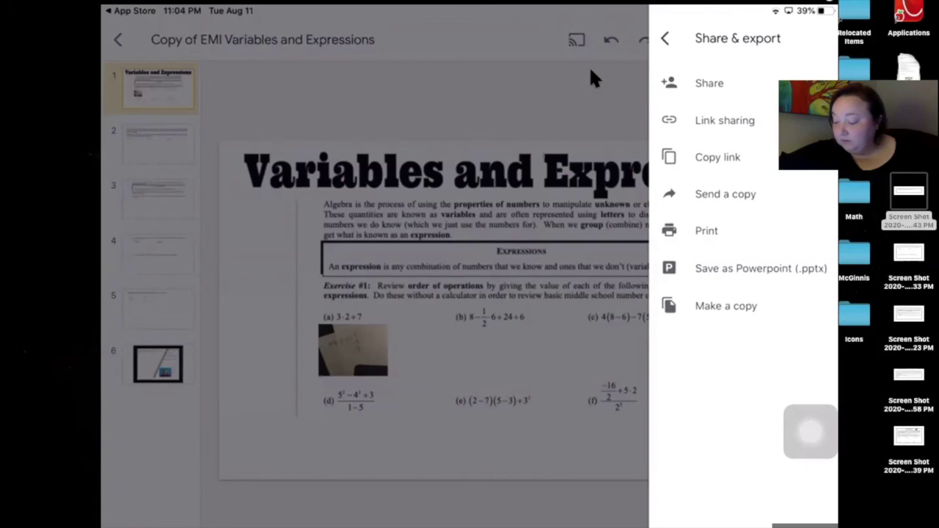
left_click(725, 194)
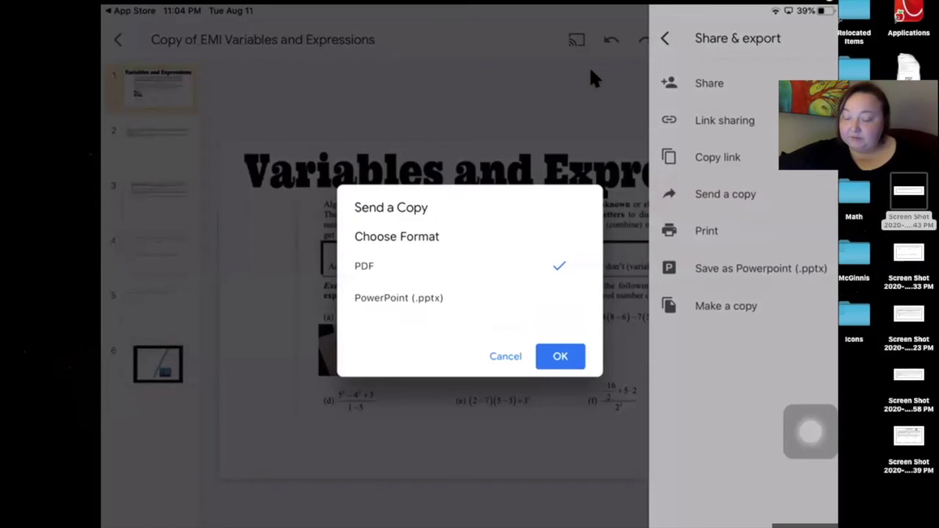
left_click(560, 356)
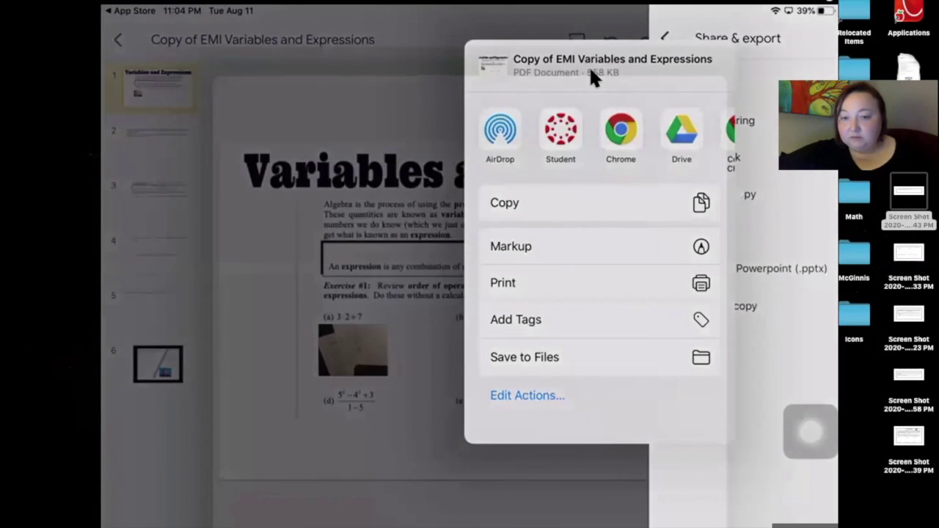
left_click(561, 132)
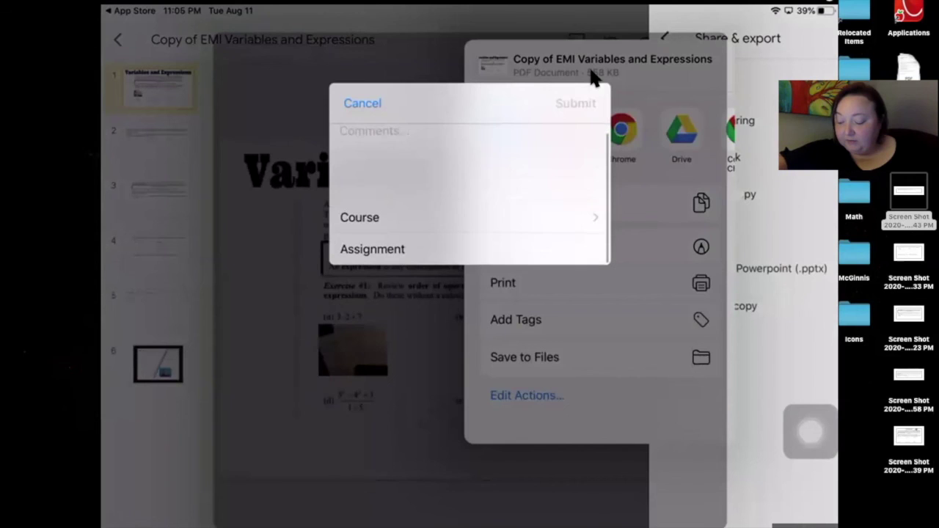
Choose LCPS NC Math 1 as the course for the submission and open its assignment list
left_click(360, 226)
scroll(470, 194, "down", 5)
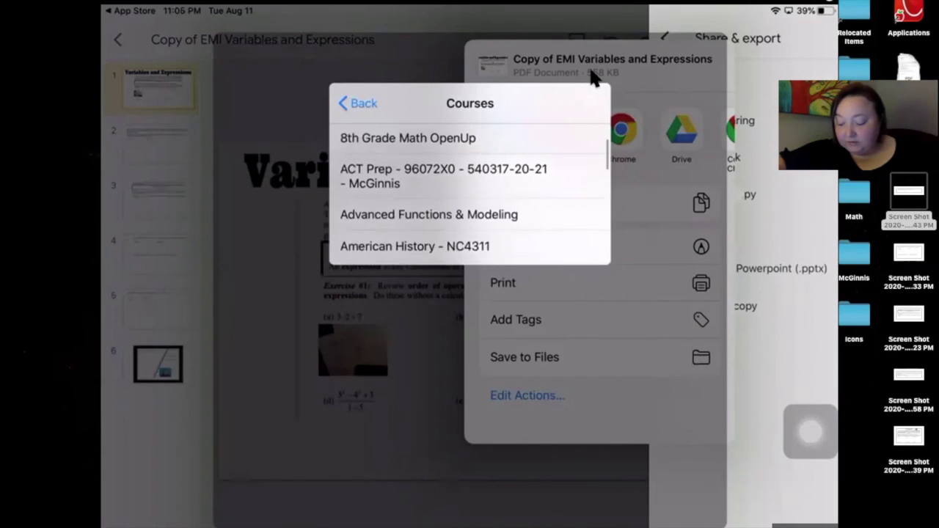
scroll(469, 195, "down", 10)
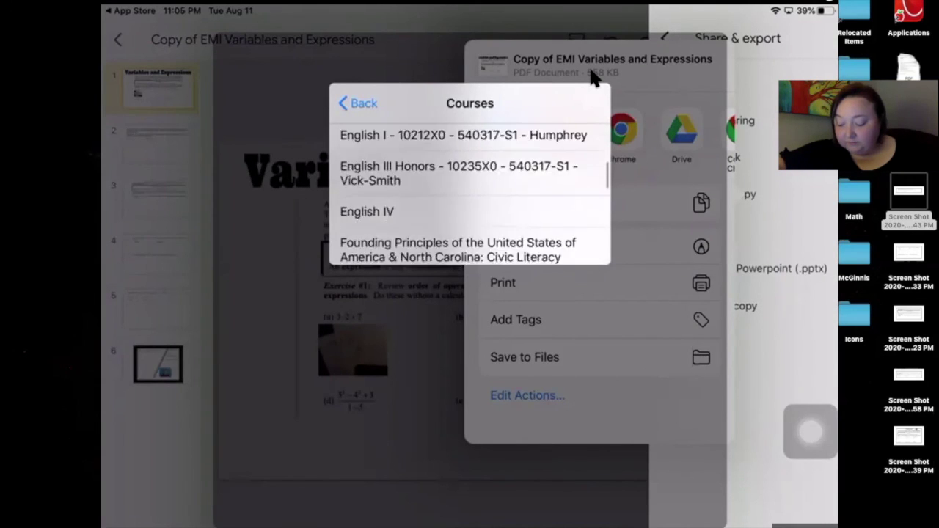
scroll(470, 194, "down", 8)
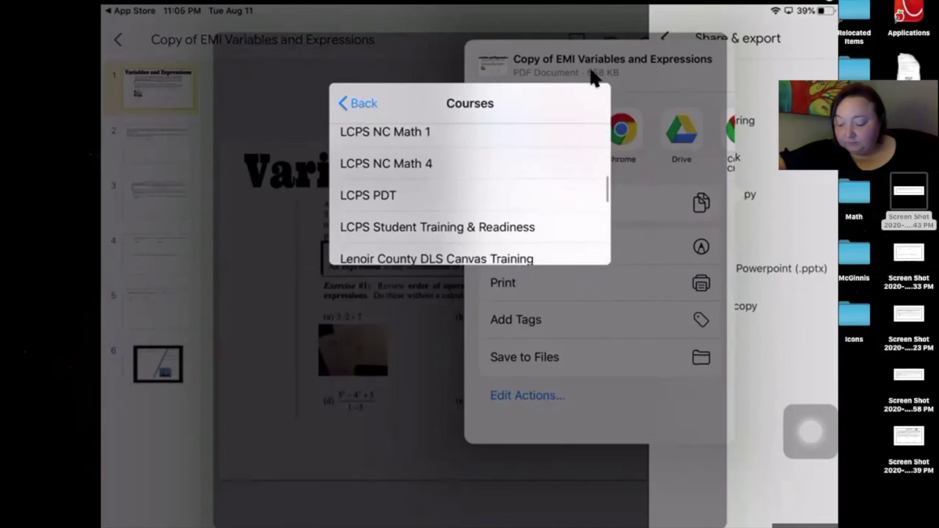
left_click(386, 151)
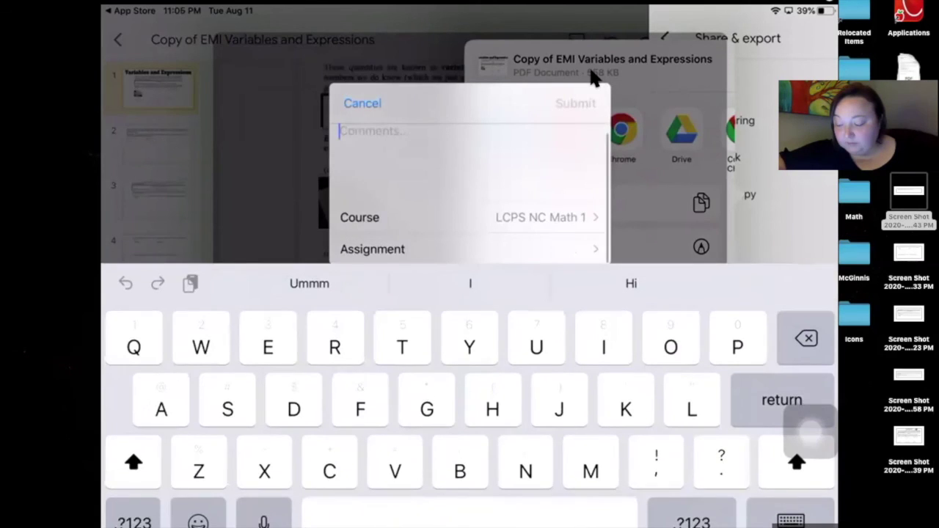
left_click(440, 249)
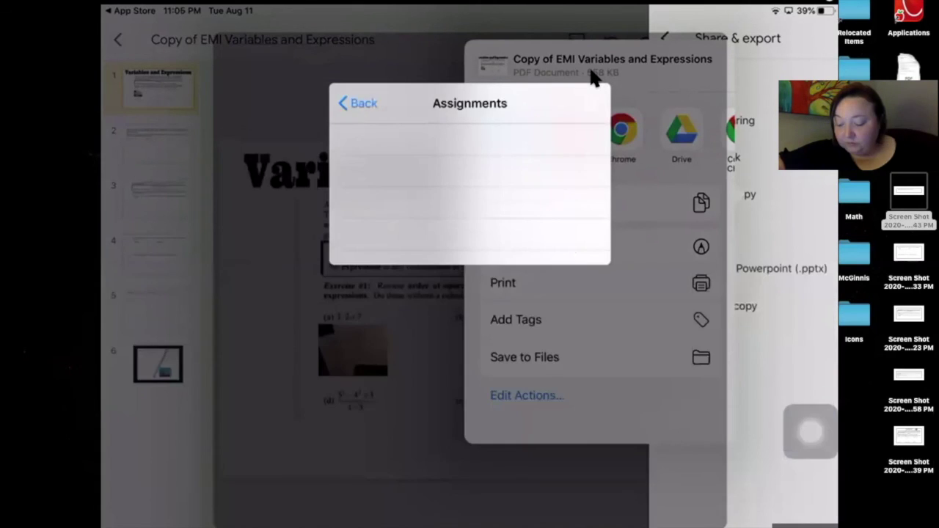